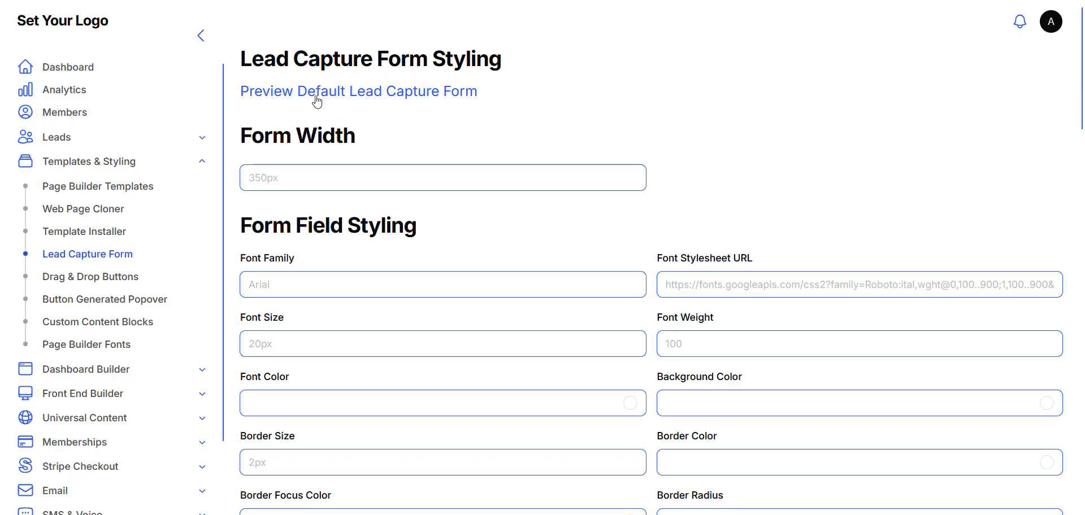
Step: Preview the default lead capture form and return to its styling settings
{"action": "left_click", "coordinate": [313, 95]}
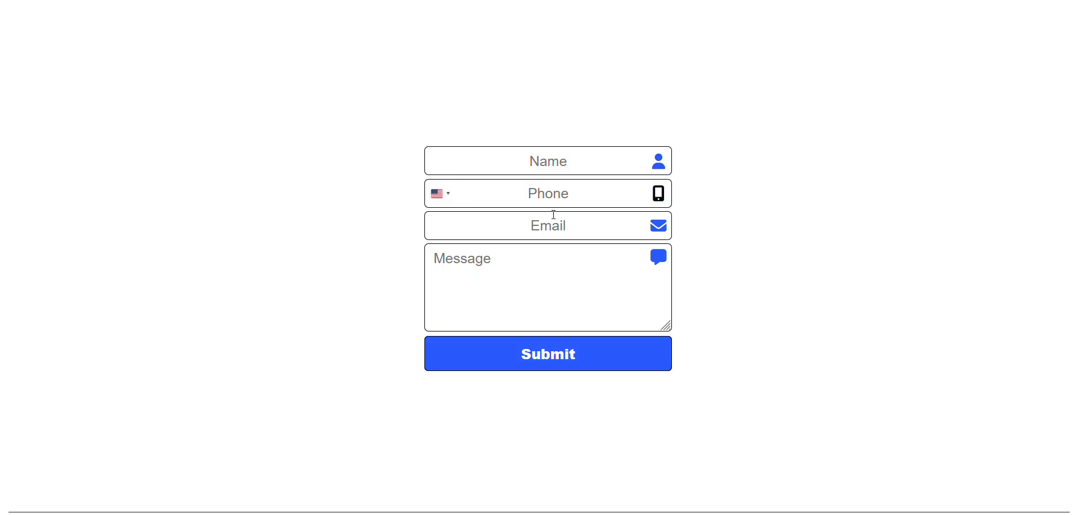
{"action": "left_click", "coordinate": [141, 1]}
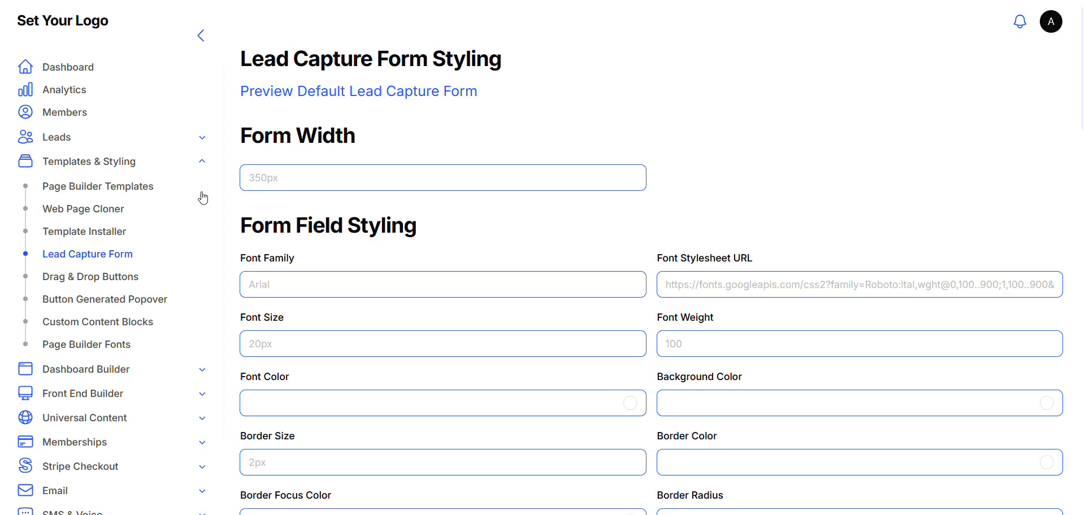
Step: Open the Home Page from the front end pages in the page editor and add a Lead Capture Form block to it
{"action": "left_click", "coordinate": [198, 161]}
{"action": "left_click", "coordinate": [200, 208]}
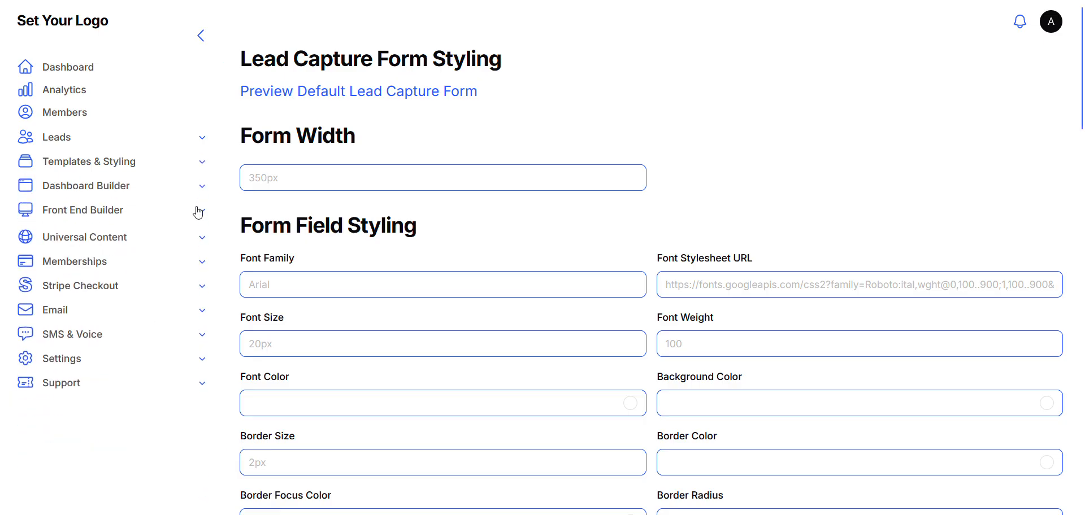
{"action": "left_click", "coordinate": [96, 241]}
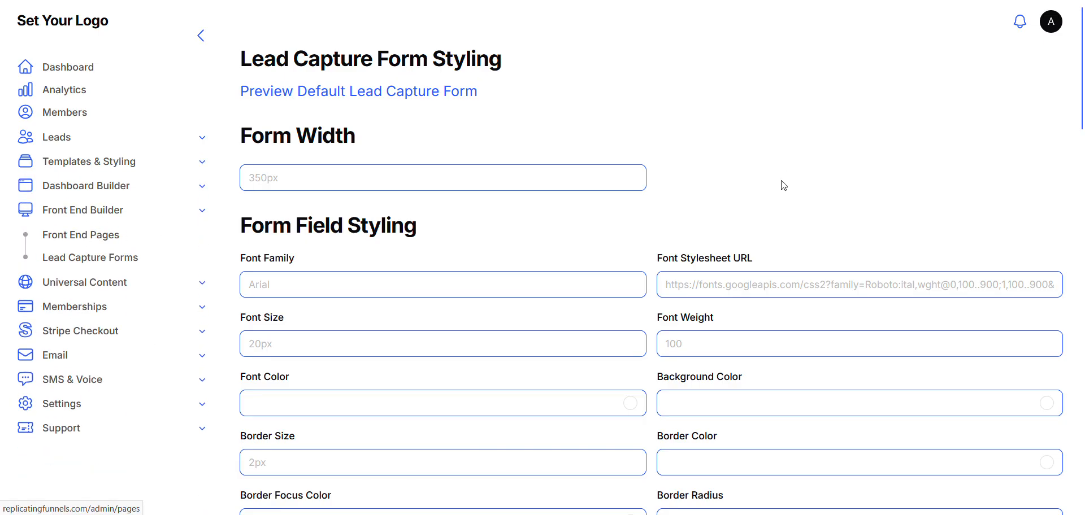
{"action": "left_click", "coordinate": [997, 172]}
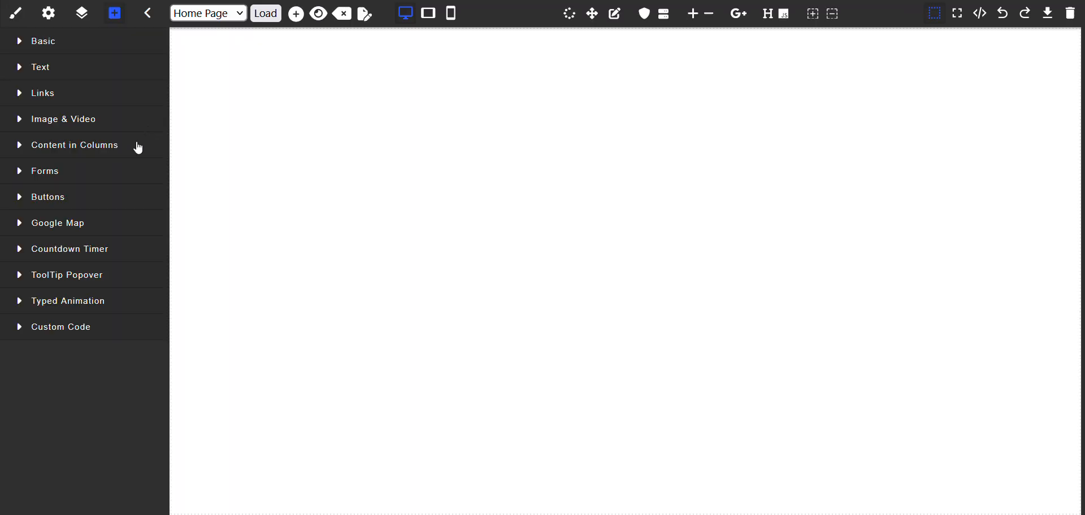
{"action": "left_click", "coordinate": [87, 173]}
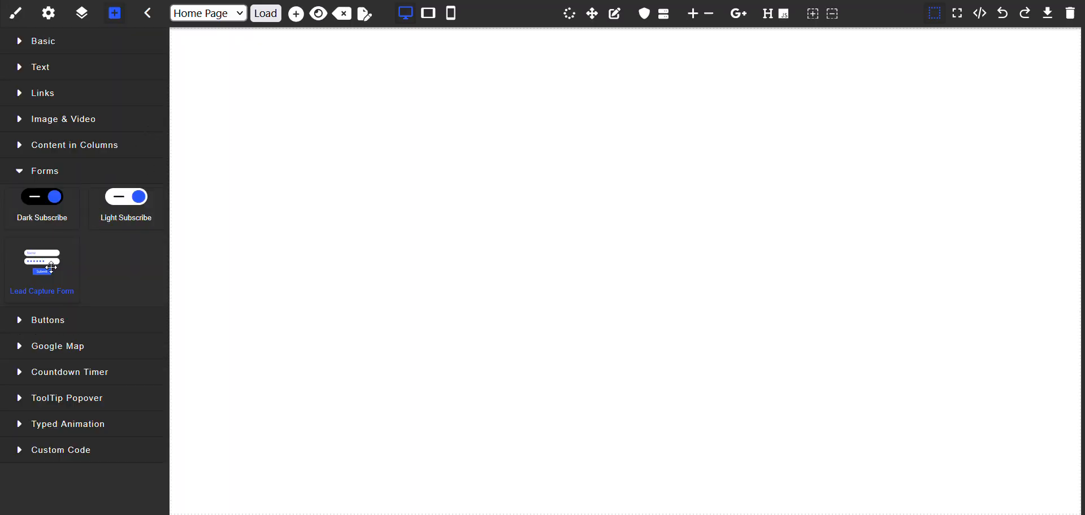
{"action": "left_click_drag", "start_coordinate": [41, 261], "coordinate": [511, 116]}
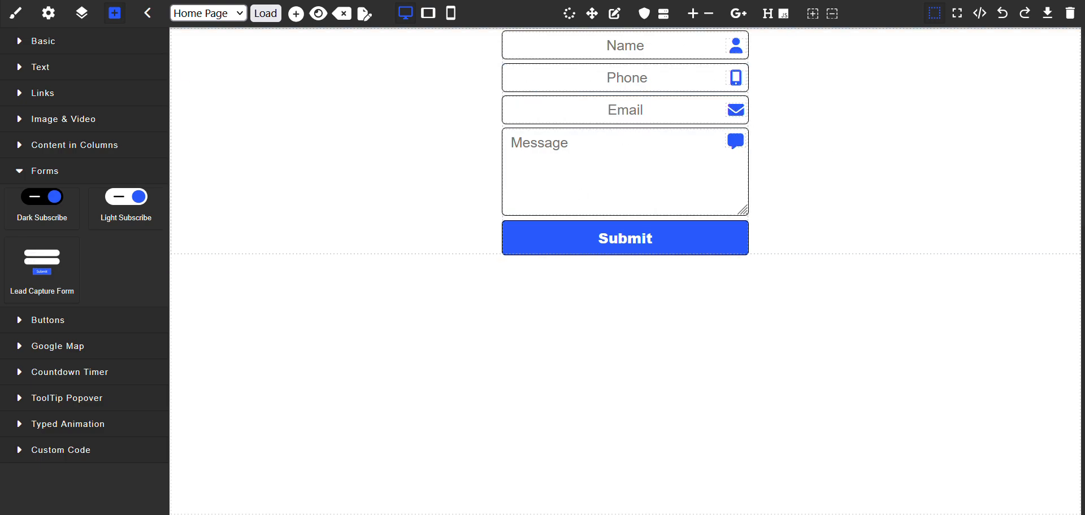
{"action": "left_click", "coordinate": [132, 0]}
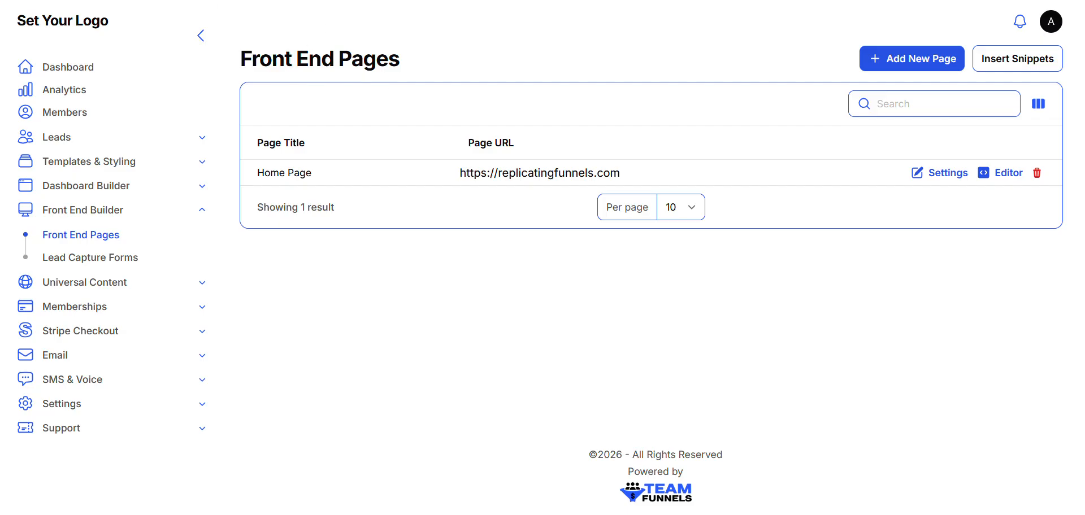
{"action": "left_click", "coordinate": [351, 0]}
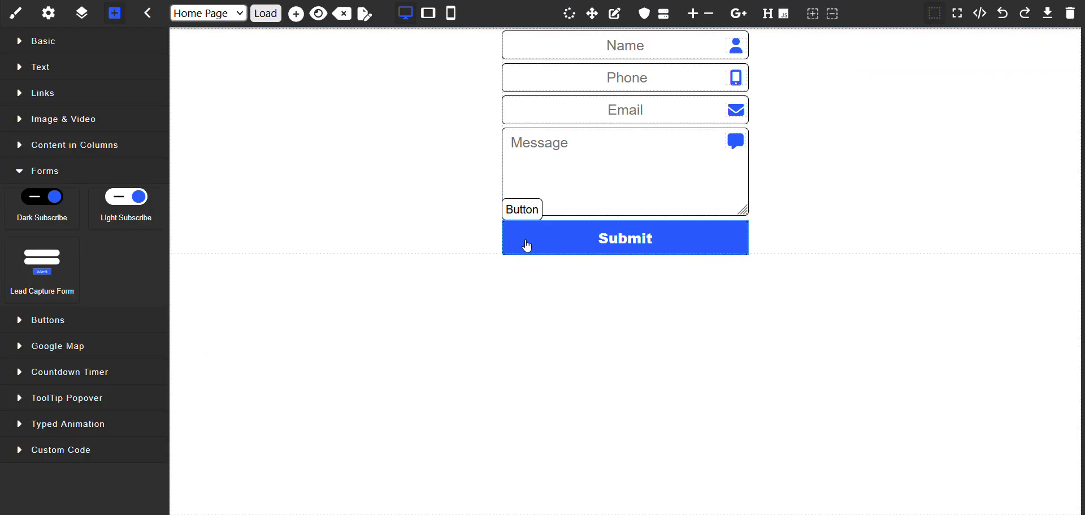
Step: Return to the admin area and open the Lead Capture Form styling settings
{"action": "left_click", "coordinate": [134, 1]}
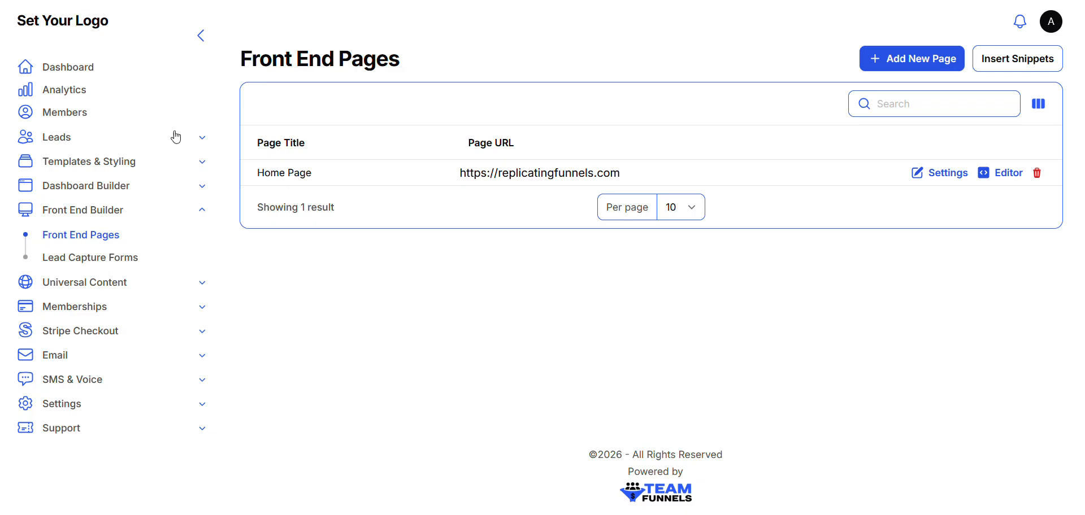
{"action": "left_click", "coordinate": [199, 404]}
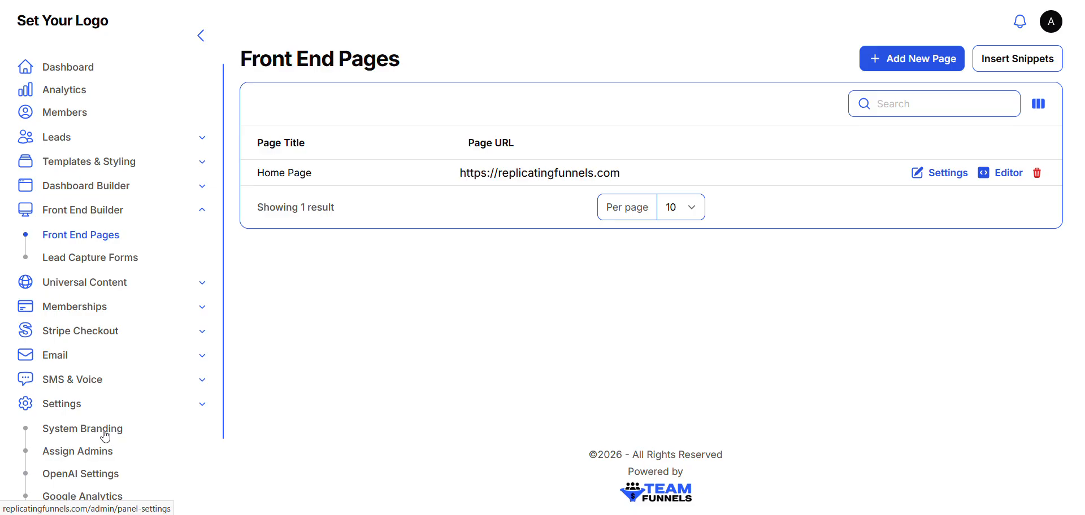
{"action": "left_click", "coordinate": [194, 410]}
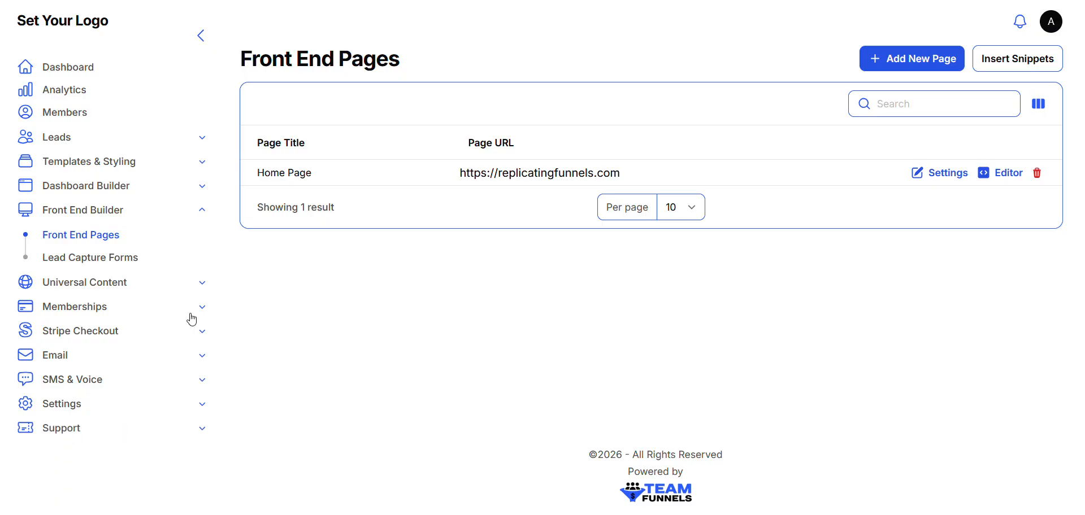
{"action": "left_click", "coordinate": [201, 162]}
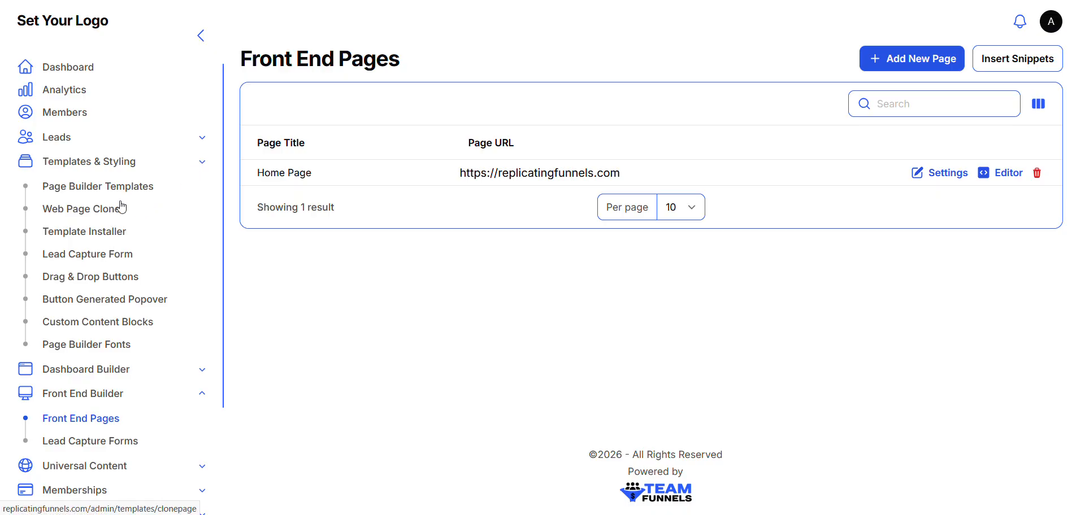
{"action": "left_click", "coordinate": [187, 230]}
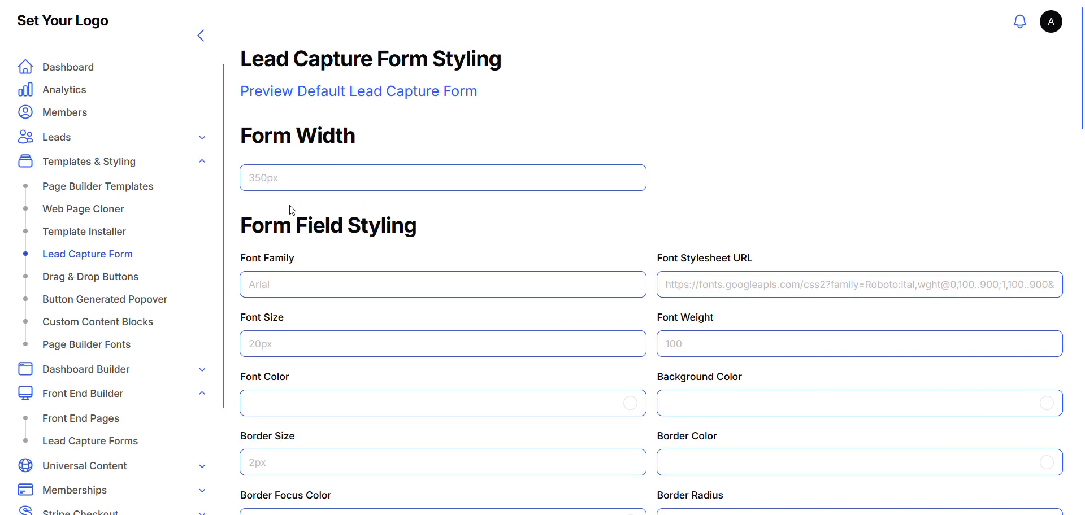
Step: Set the lead capture form's width to 400px and check it in the form preview
{"action": "left_click", "coordinate": [281, 177]}
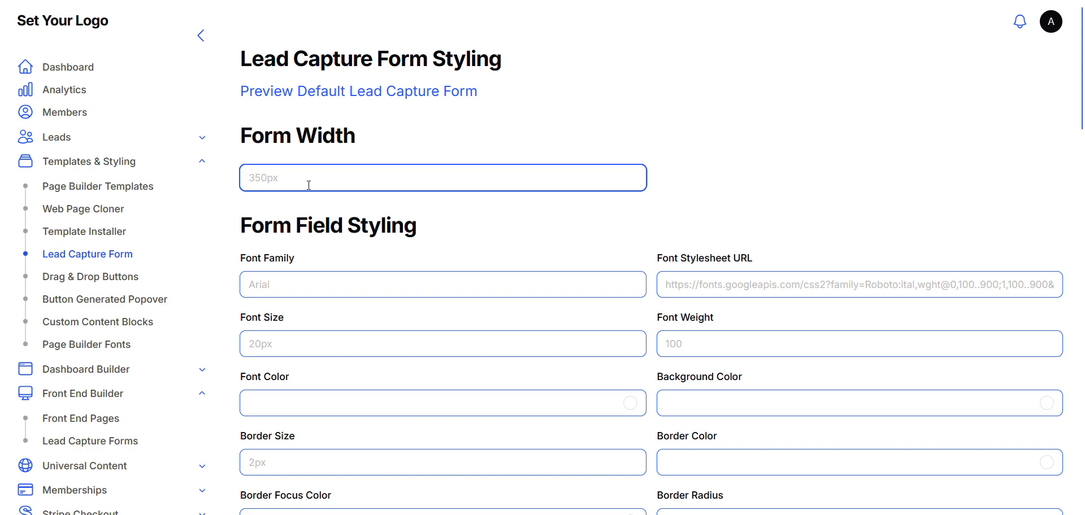
{"action": "type", "text": "400px"}
{"action": "left_click", "coordinate": [413, 100]}
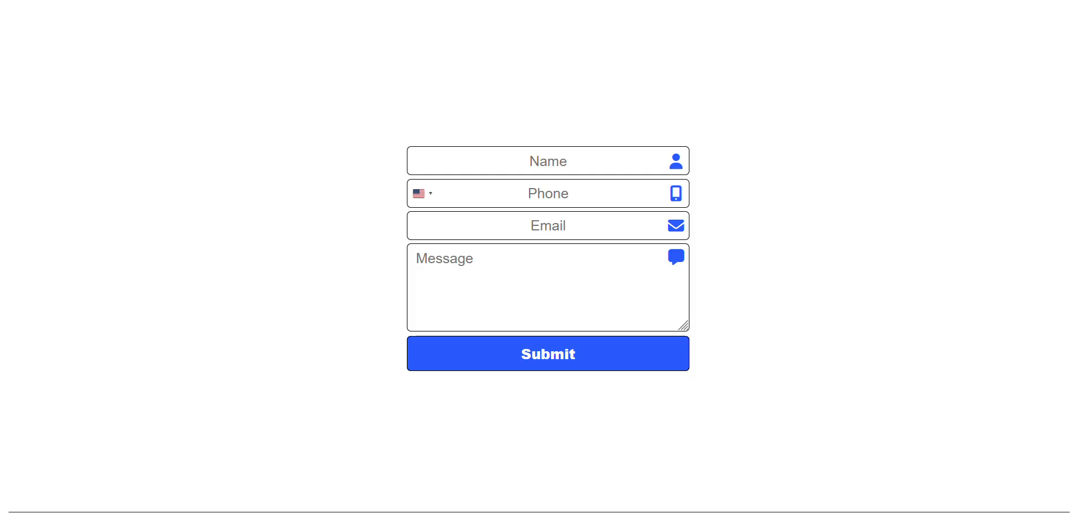
{"action": "left_click", "coordinate": [148, 1]}
Step: Review the form field styling options, including font, stylesheet URL, colors, border, padding and text alignment
{"action": "scroll", "coordinate": [725, 237], "scroll_direction": "down", "scroll_amount": 1}
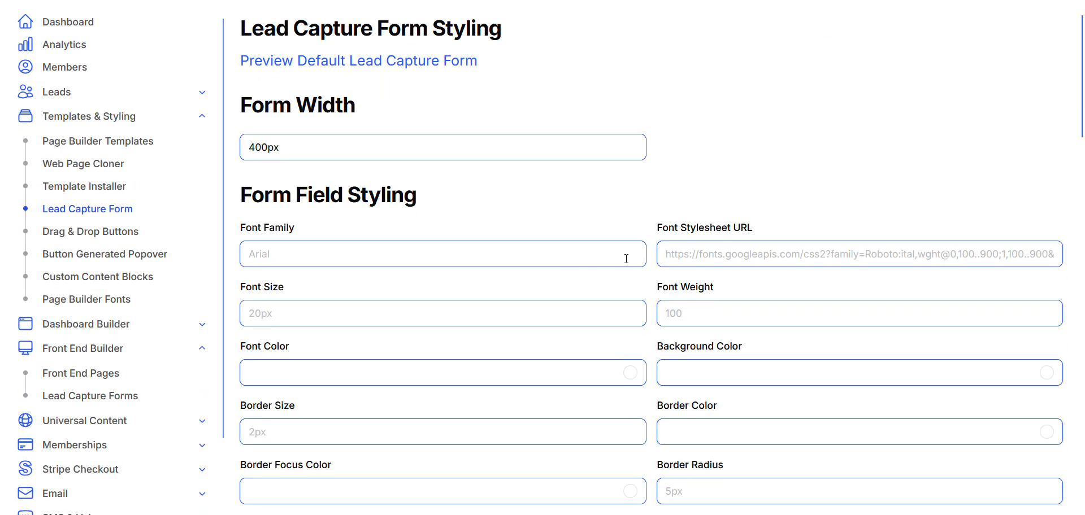
{"action": "left_click", "coordinate": [665, 252]}
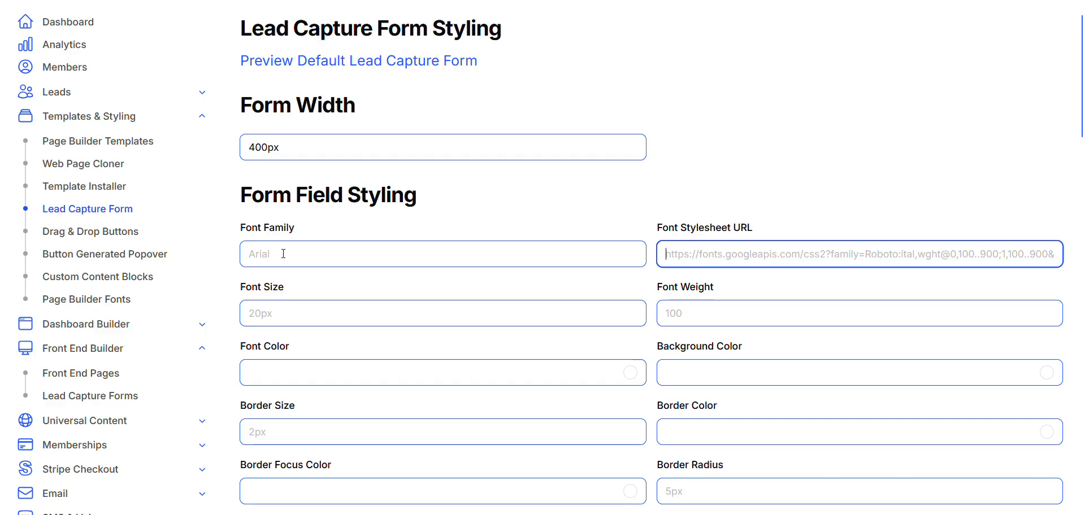
{"action": "scroll", "coordinate": [452, 241], "scroll_direction": "down", "scroll_amount": 2}
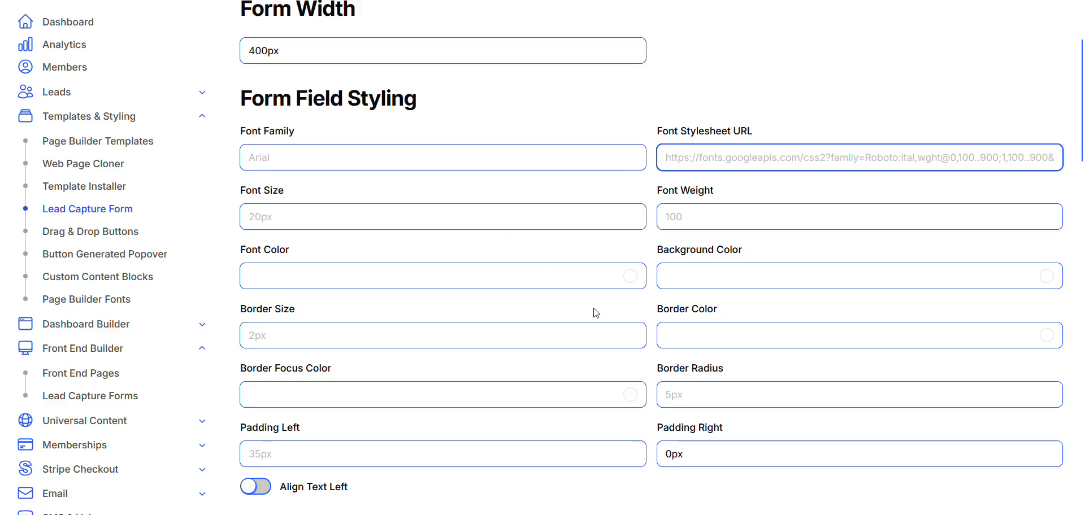
{"action": "scroll", "coordinate": [594, 308], "scroll_direction": "down", "scroll_amount": 3}
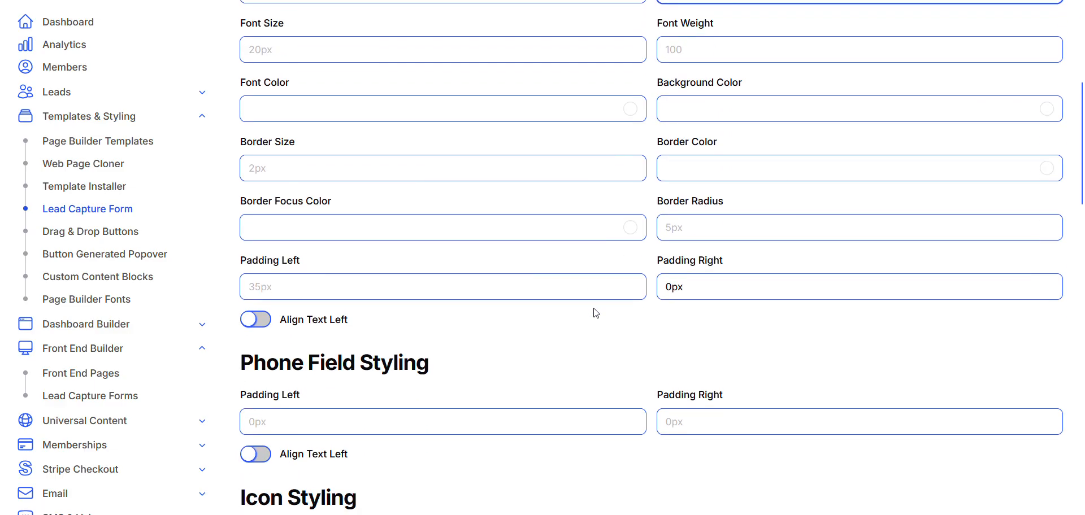
{"action": "scroll", "coordinate": [595, 313], "scroll_direction": "up", "scroll_amount": 2}
{"action": "scroll", "coordinate": [595, 308], "scroll_direction": "up", "scroll_amount": 3}
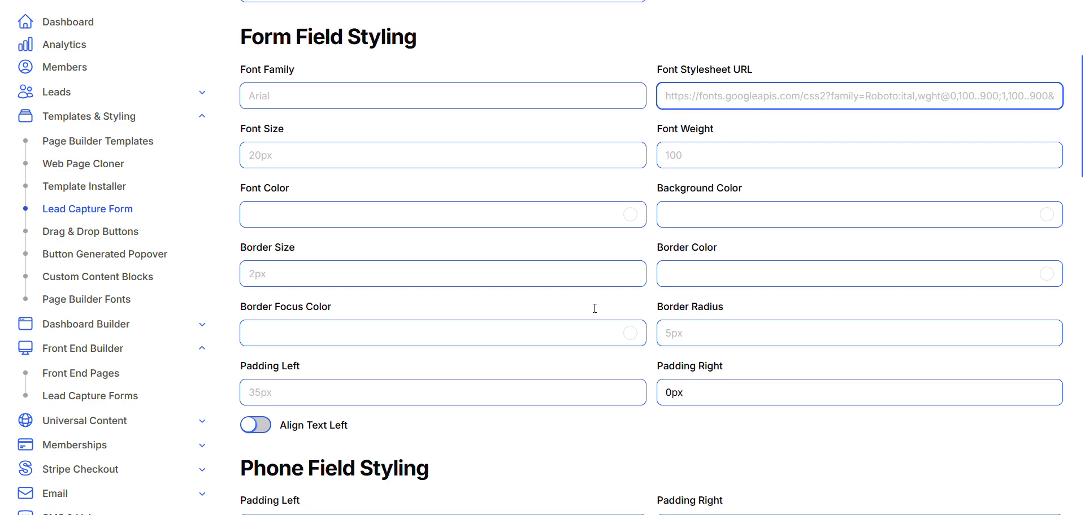
{"action": "scroll", "coordinate": [595, 310], "scroll_direction": "down", "scroll_amount": 2}
{"action": "scroll", "coordinate": [467, 314], "scroll_direction": "down", "scroll_amount": 1}
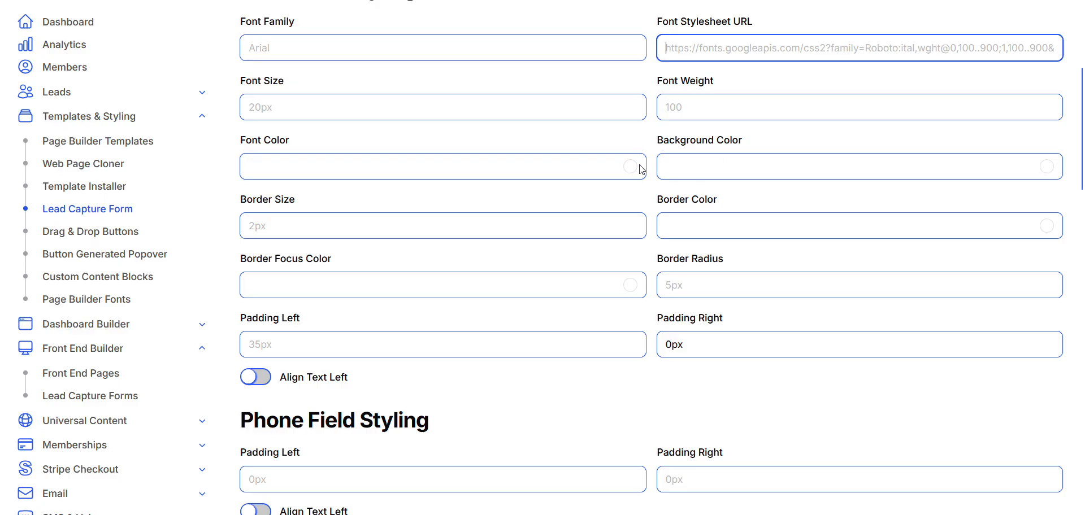
{"action": "scroll", "coordinate": [627, 215], "scroll_direction": "down", "scroll_amount": 1}
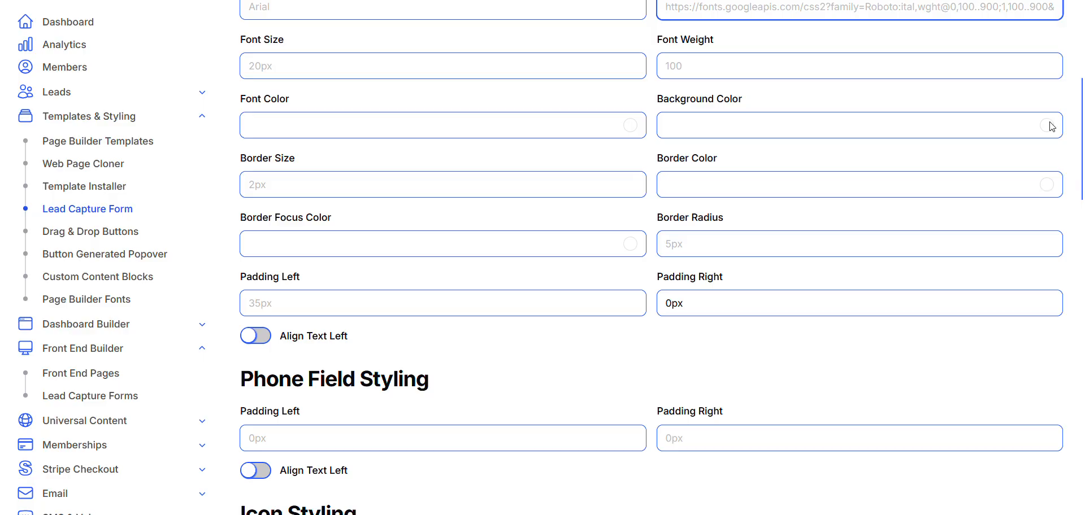
{"action": "scroll", "coordinate": [1049, 164], "scroll_direction": "up", "scroll_amount": 1}
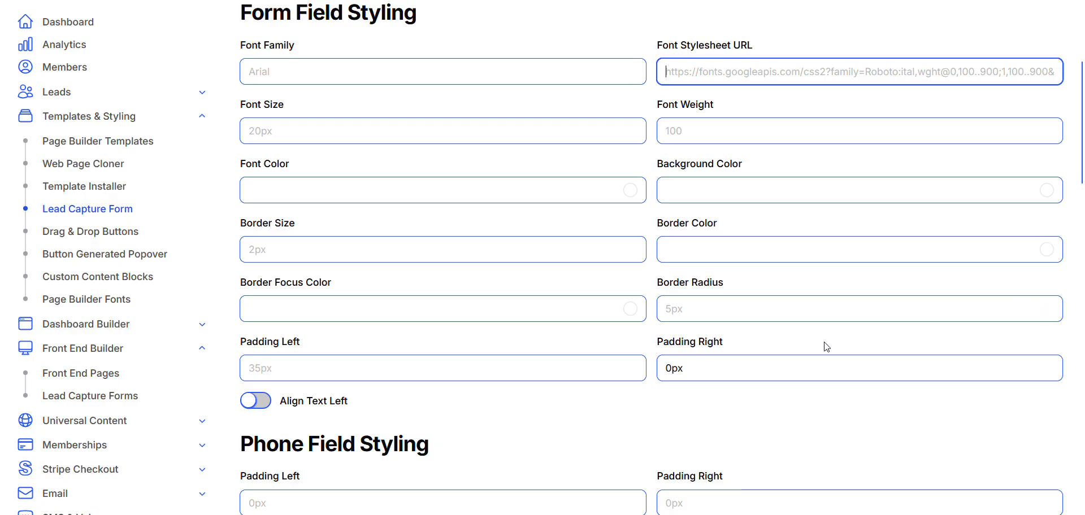
{"action": "scroll", "coordinate": [935, 332], "scroll_direction": "down", "scroll_amount": 1}
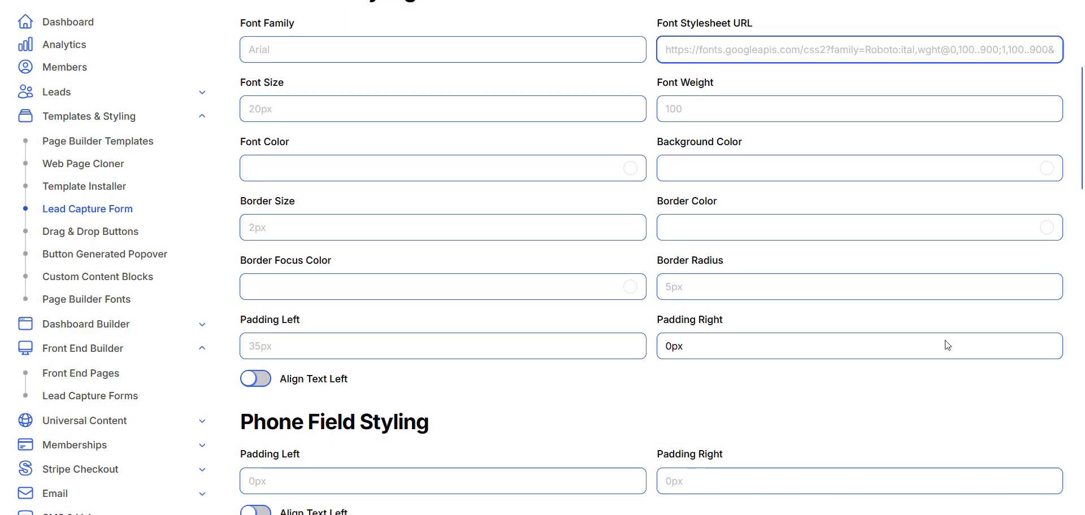
{"action": "scroll", "coordinate": [881, 318], "scroll_direction": "down", "scroll_amount": 1}
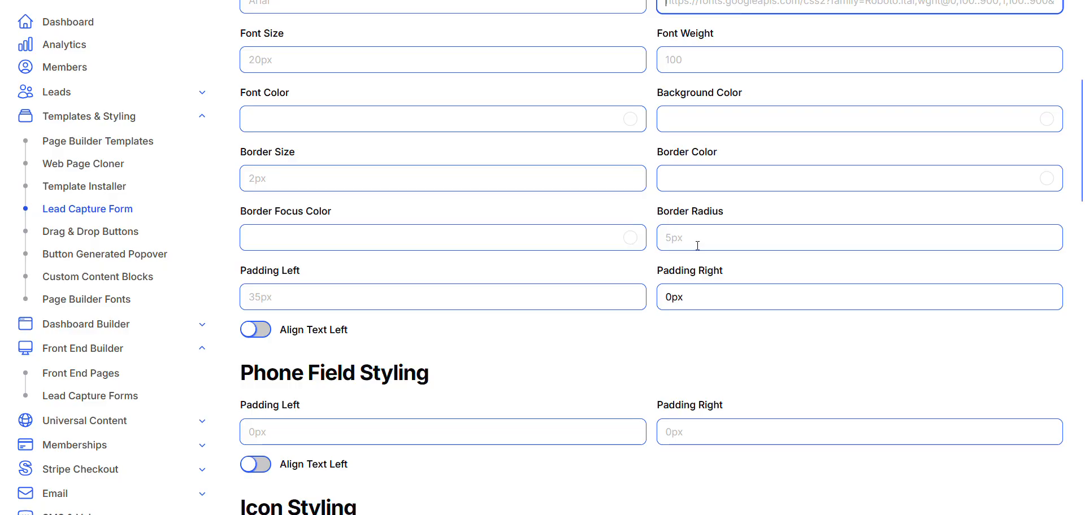
{"action": "scroll", "coordinate": [672, 277], "scroll_direction": "down", "scroll_amount": 1}
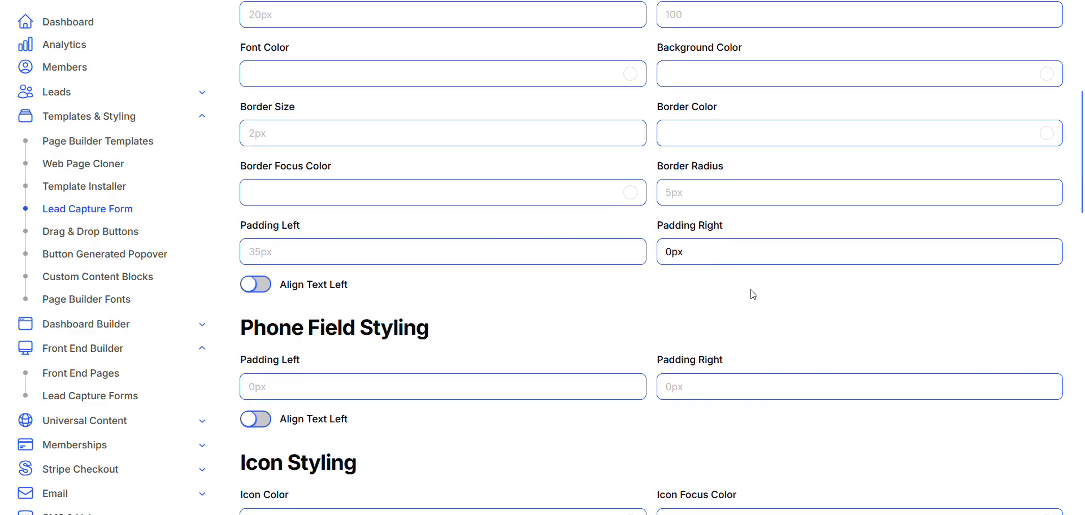
Step: Examine the phone field, icon, default form and default message box settings
{"action": "scroll", "coordinate": [754, 294], "scroll_direction": "down", "scroll_amount": 2}
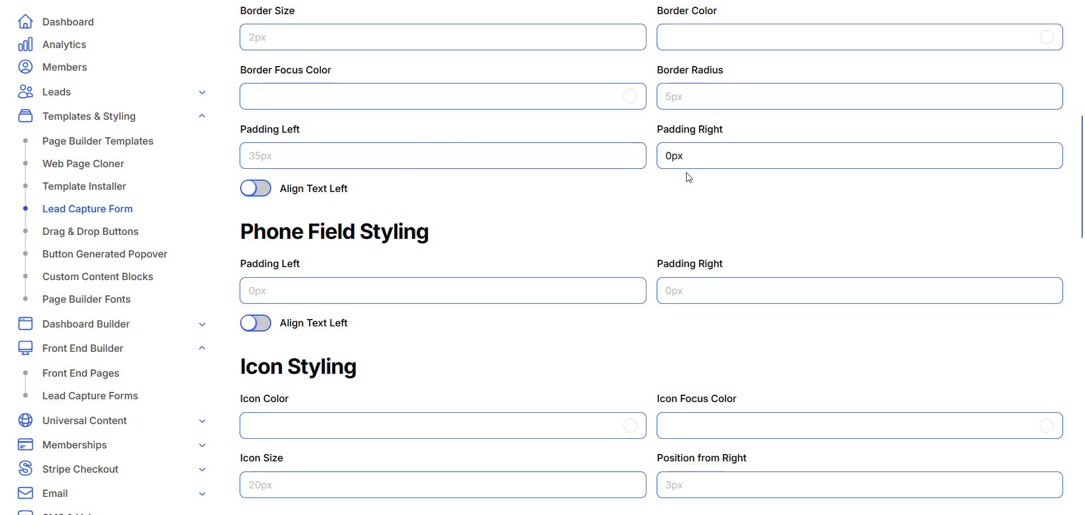
{"action": "scroll", "coordinate": [710, 212], "scroll_direction": "down", "scroll_amount": 3}
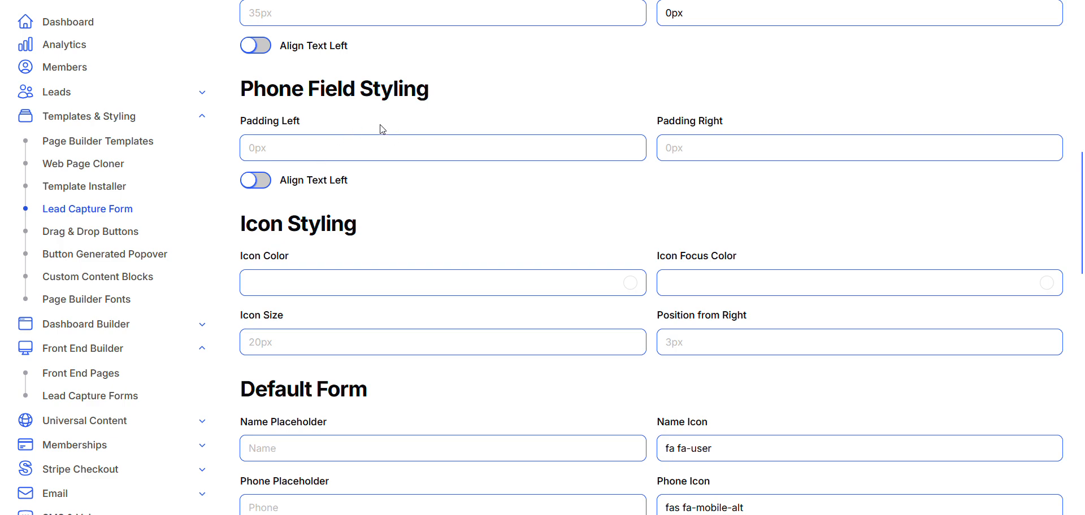
{"action": "scroll", "coordinate": [413, 206], "scroll_direction": "down", "scroll_amount": 1}
{"action": "scroll", "coordinate": [452, 186], "scroll_direction": "down", "scroll_amount": 1}
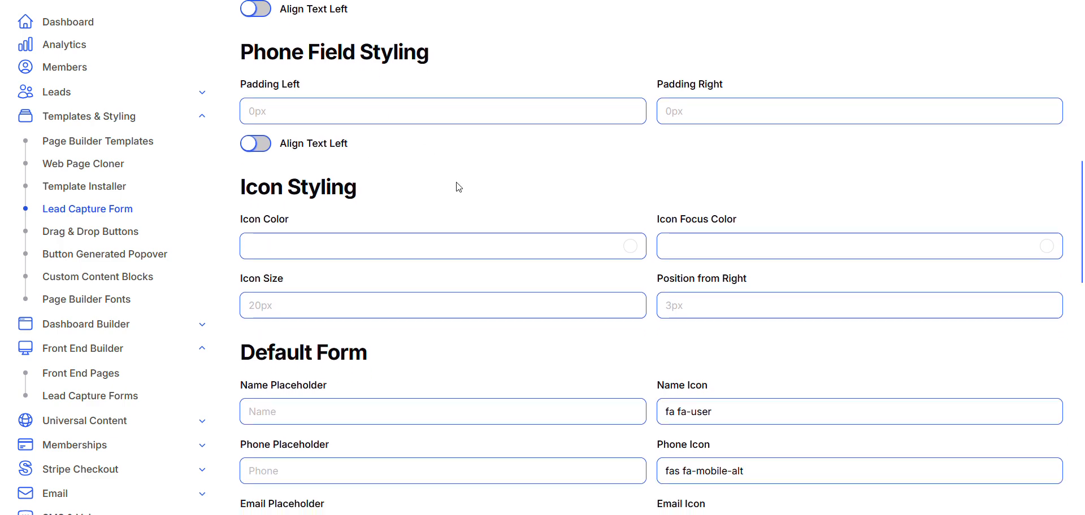
{"action": "scroll", "coordinate": [373, 183], "scroll_direction": "down", "scroll_amount": 1}
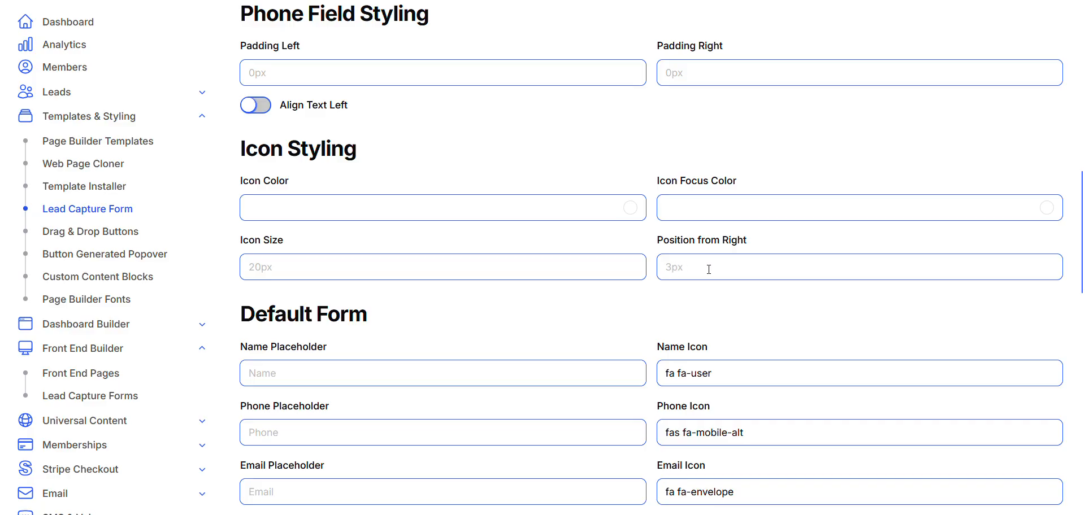
{"action": "scroll", "coordinate": [691, 330], "scroll_direction": "down", "scroll_amount": 1}
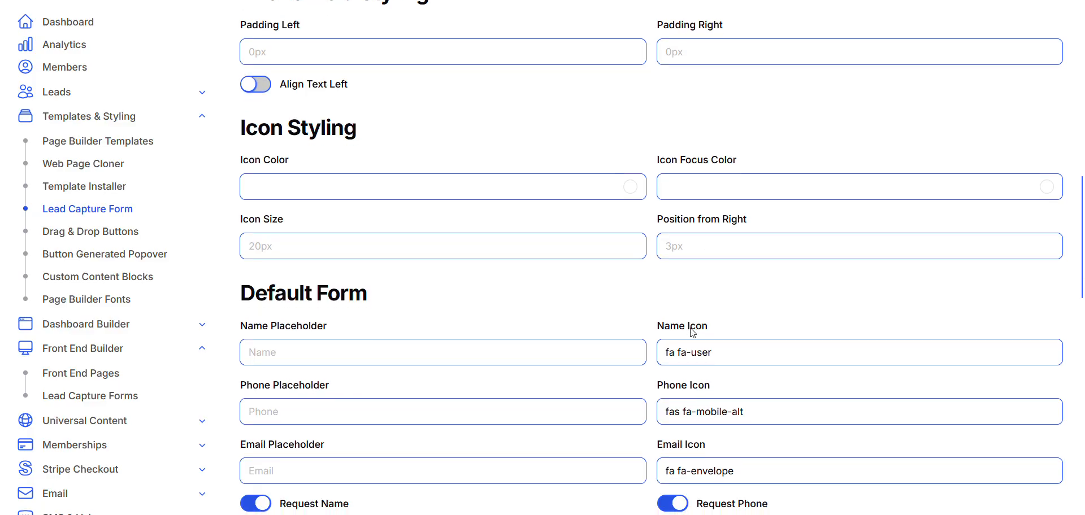
{"action": "scroll", "coordinate": [692, 329], "scroll_direction": "down", "scroll_amount": 1}
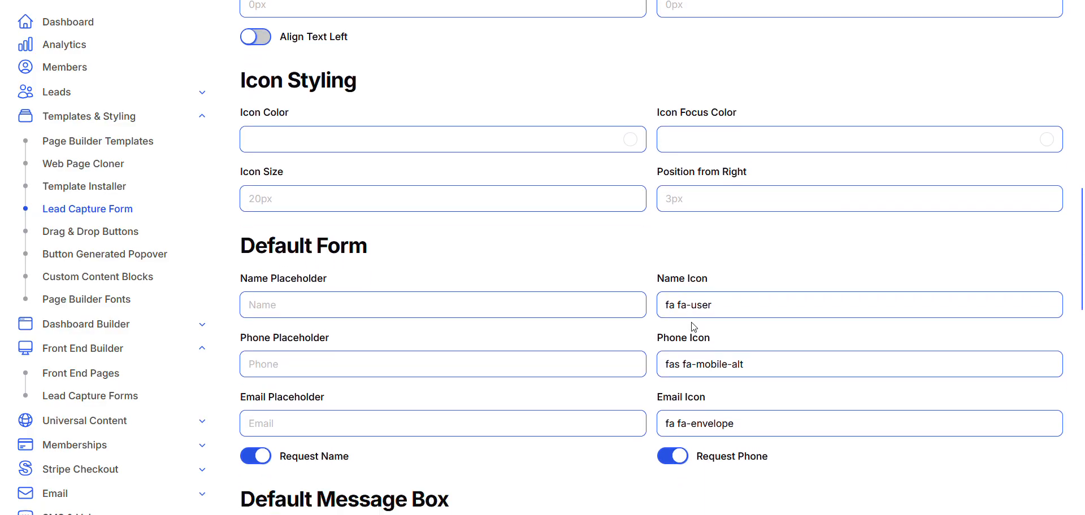
{"action": "scroll", "coordinate": [707, 293], "scroll_direction": "down", "scroll_amount": 5}
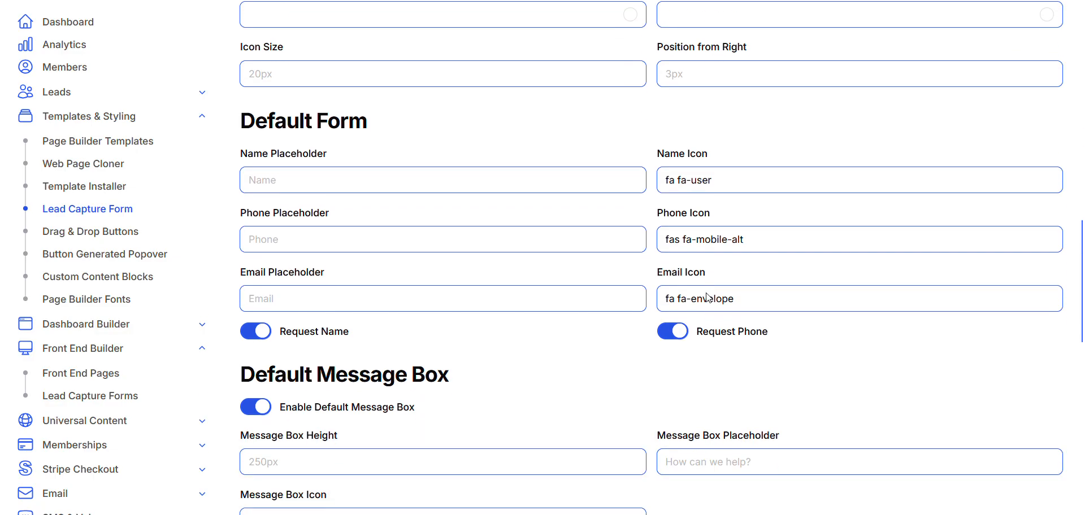
{"action": "scroll", "coordinate": [707, 328], "scroll_direction": "up", "scroll_amount": 1}
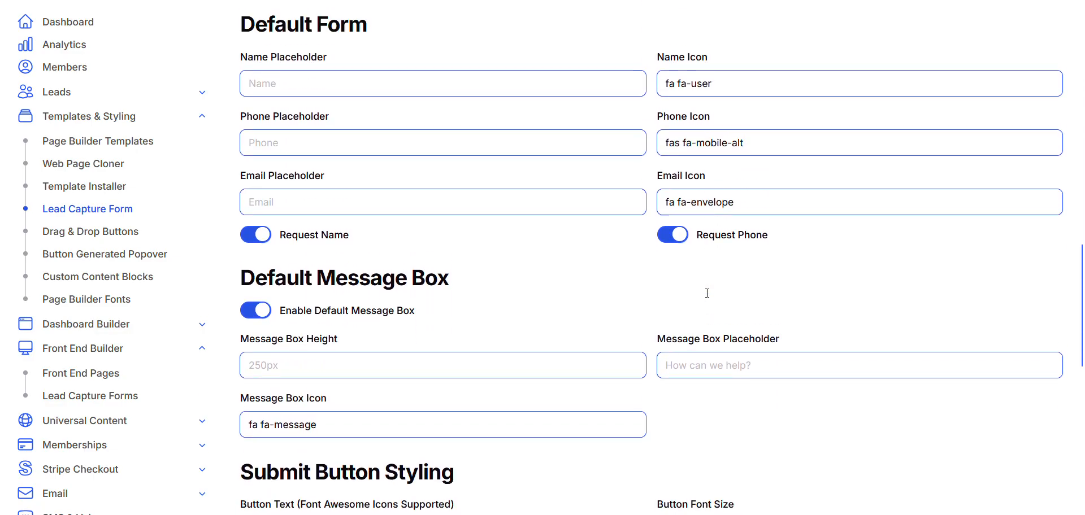
Step: Turn off Request Name, Request Phone and the default message box for the default lead capture form
{"action": "left_click", "coordinate": [259, 237]}
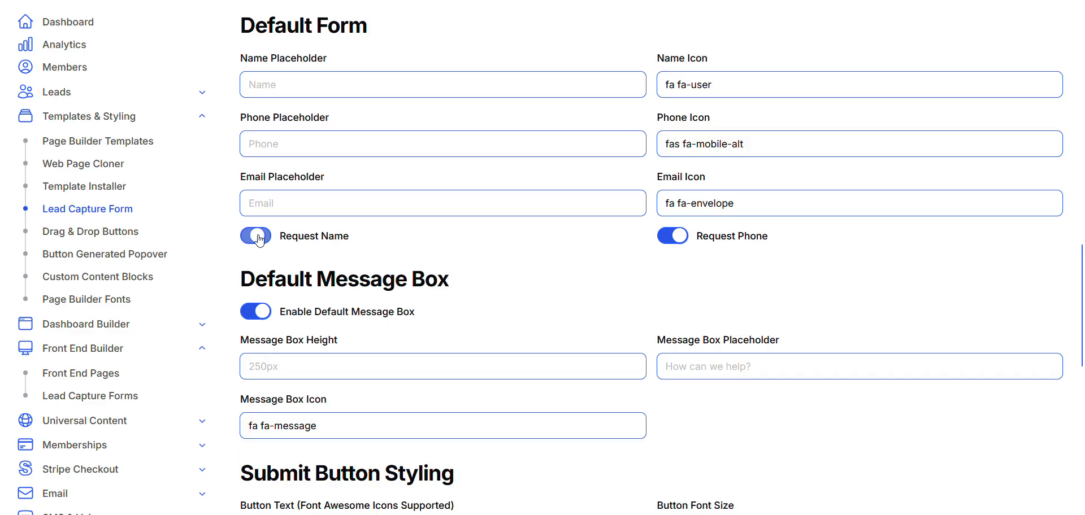
{"action": "left_click", "coordinate": [667, 238]}
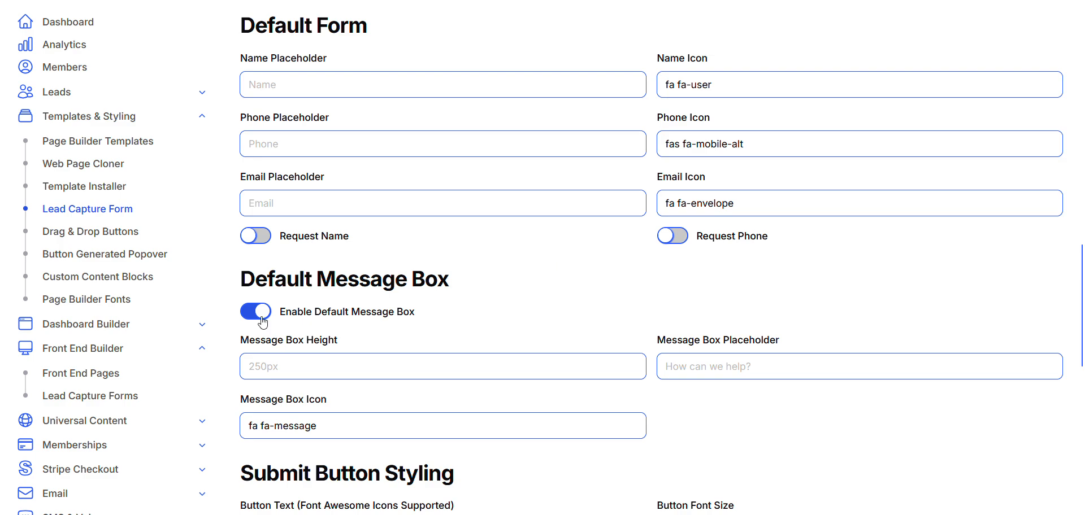
{"action": "left_click", "coordinate": [250, 317]}
{"action": "left_click", "coordinate": [325, 363]}
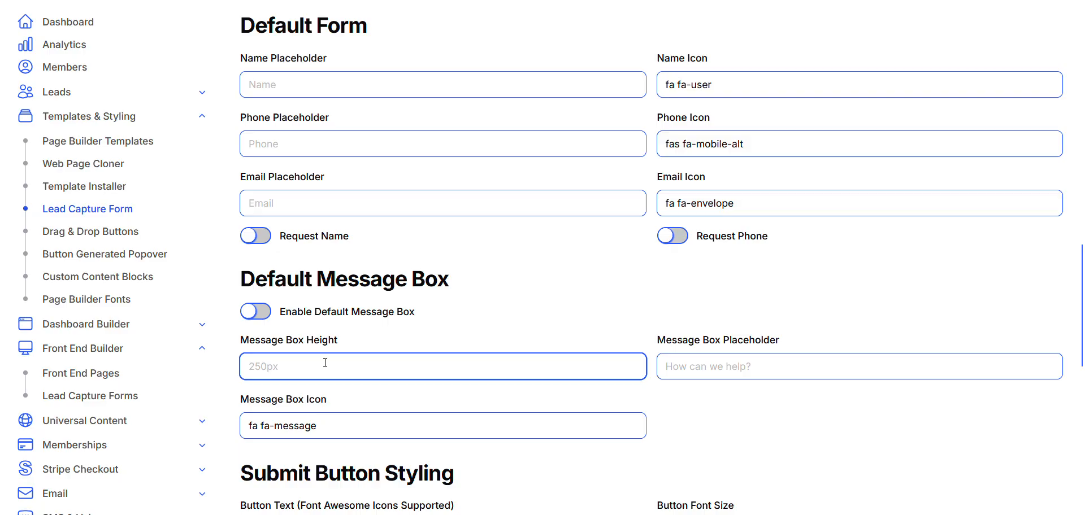
Step: Review the submit button styling fields and the pages available for the default redirect after submit
{"action": "scroll", "coordinate": [258, 292], "scroll_direction": "down", "scroll_amount": 1}
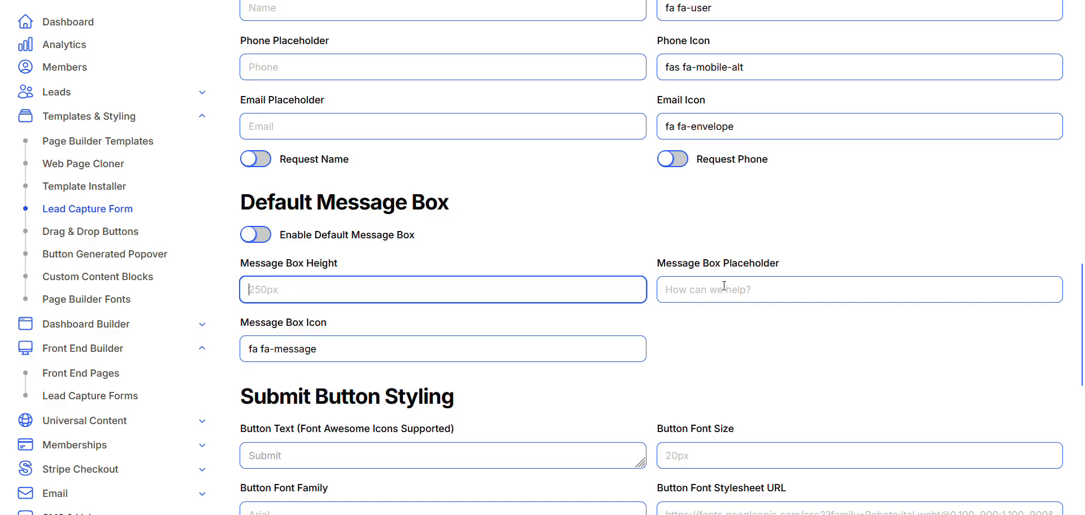
{"action": "scroll", "coordinate": [653, 329], "scroll_direction": "down", "scroll_amount": 5}
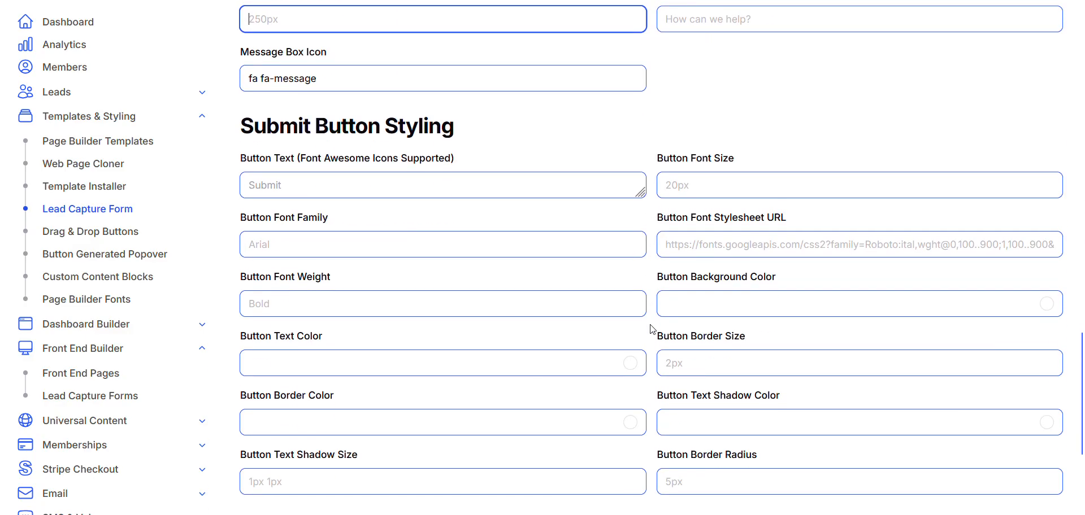
{"action": "scroll", "coordinate": [653, 329], "scroll_direction": "down", "scroll_amount": 2}
{"action": "scroll", "coordinate": [572, 251], "scroll_direction": "up", "scroll_amount": 1}
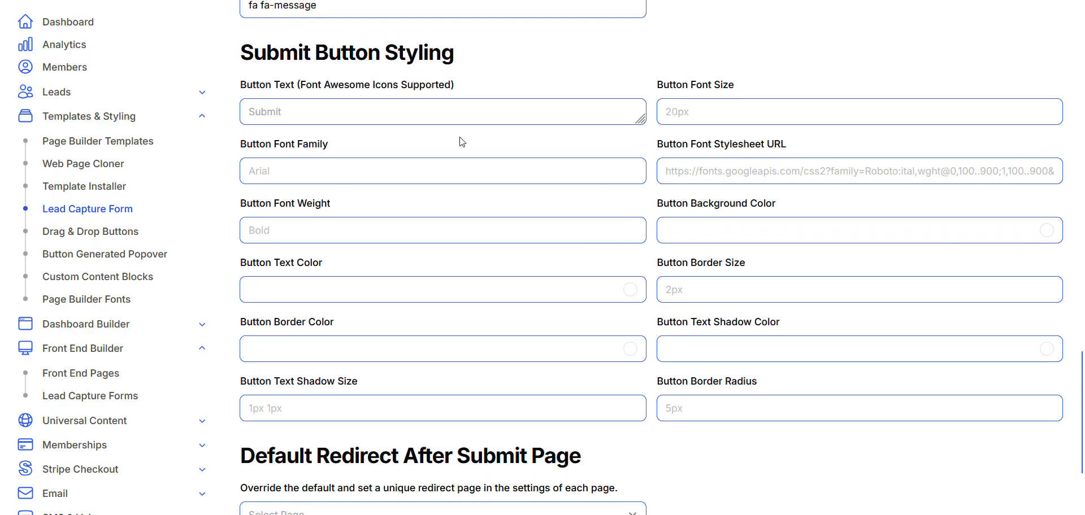
{"action": "scroll", "coordinate": [438, 162], "scroll_direction": "down", "scroll_amount": 2}
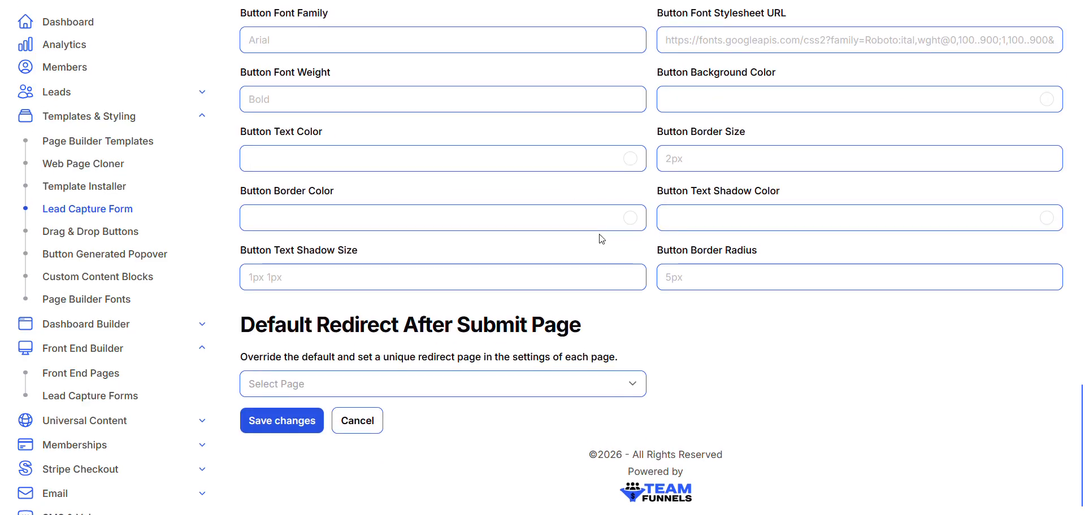
{"action": "left_click", "coordinate": [634, 387]}
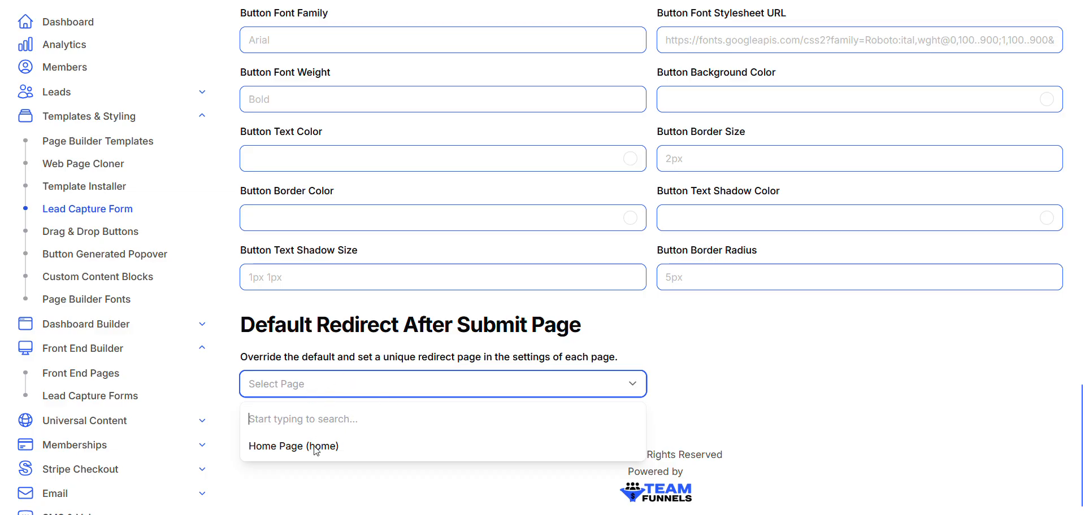
{"action": "left_click", "coordinate": [741, 379]}
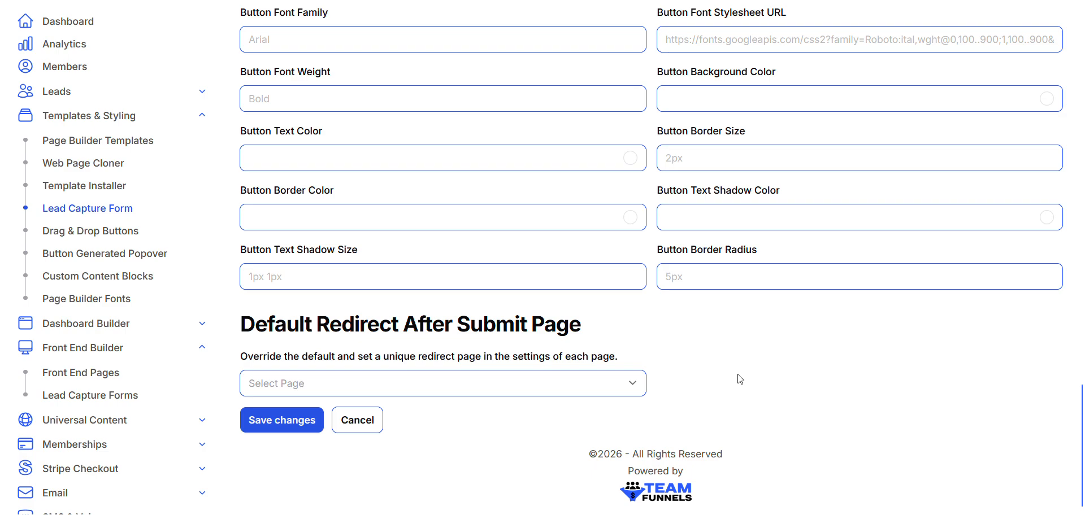
Step: Save the lead capture form styling changes and check the default form preview
{"action": "scroll", "coordinate": [740, 379], "scroll_direction": "up", "scroll_amount": 9}
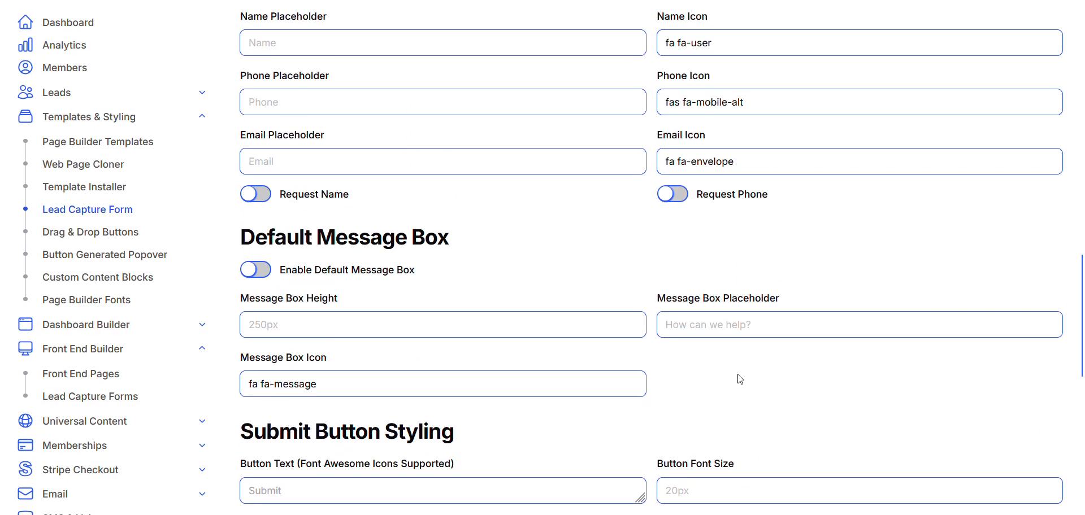
{"action": "scroll", "coordinate": [740, 378], "scroll_direction": "up", "scroll_amount": 18}
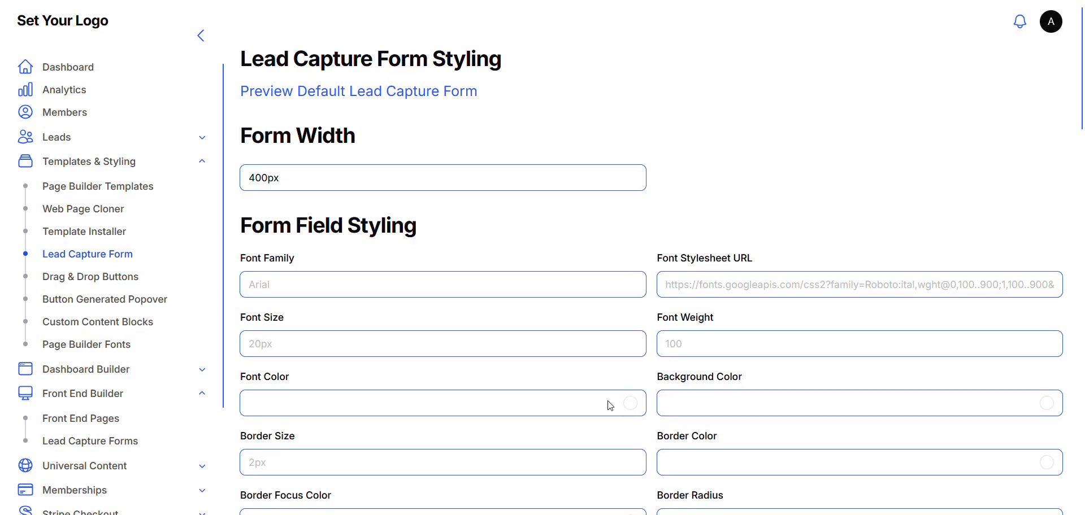
{"action": "scroll", "coordinate": [610, 405], "scroll_direction": "down", "scroll_amount": 20}
{"action": "left_click", "coordinate": [283, 421]}
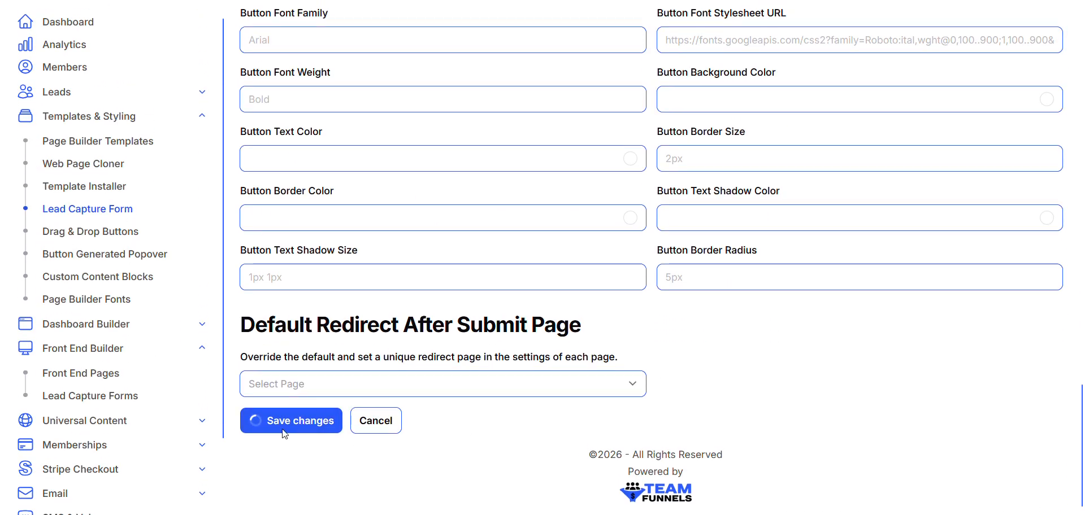
{"action": "scroll", "coordinate": [453, 235], "scroll_direction": "up", "scroll_amount": 8}
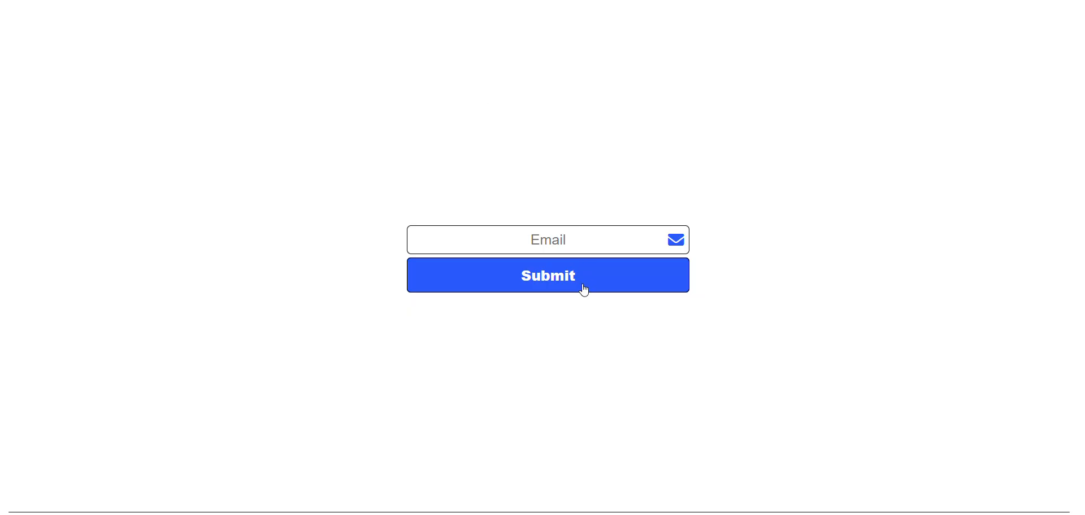
Step: Return to the Lead Capture Form styling settings and look at the submit button's text option
{"action": "key", "text": "ctrl+shift+Tab"}
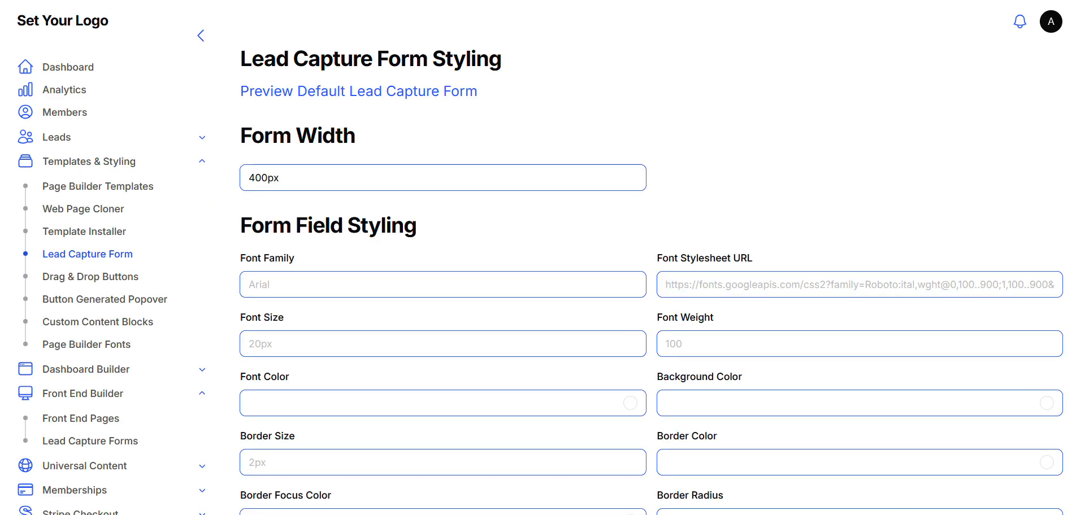
{"action": "scroll", "coordinate": [447, 192], "scroll_direction": "down", "scroll_amount": 15}
{"action": "scroll", "coordinate": [449, 194], "scroll_direction": "down", "scroll_amount": 8}
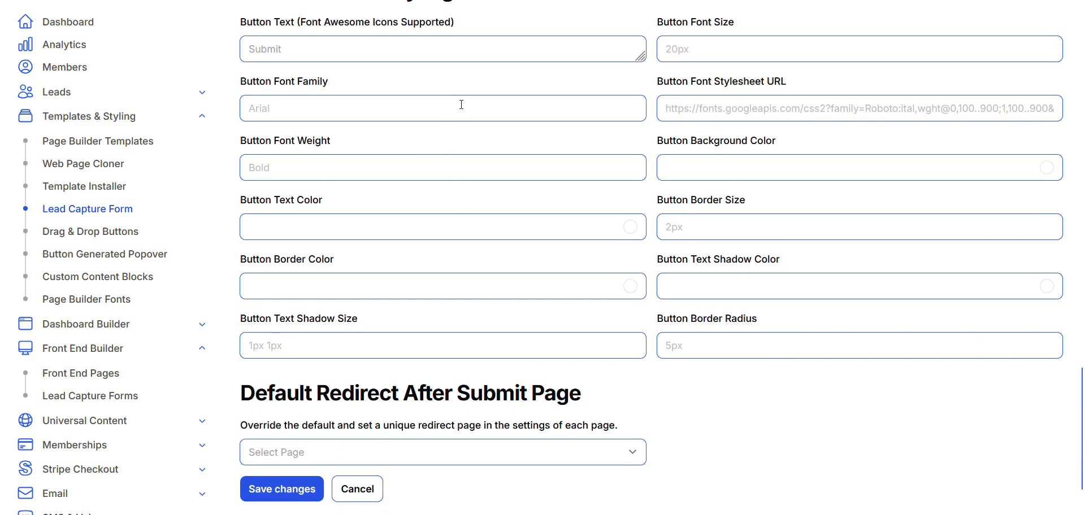
{"action": "left_click", "coordinate": [426, 57]}
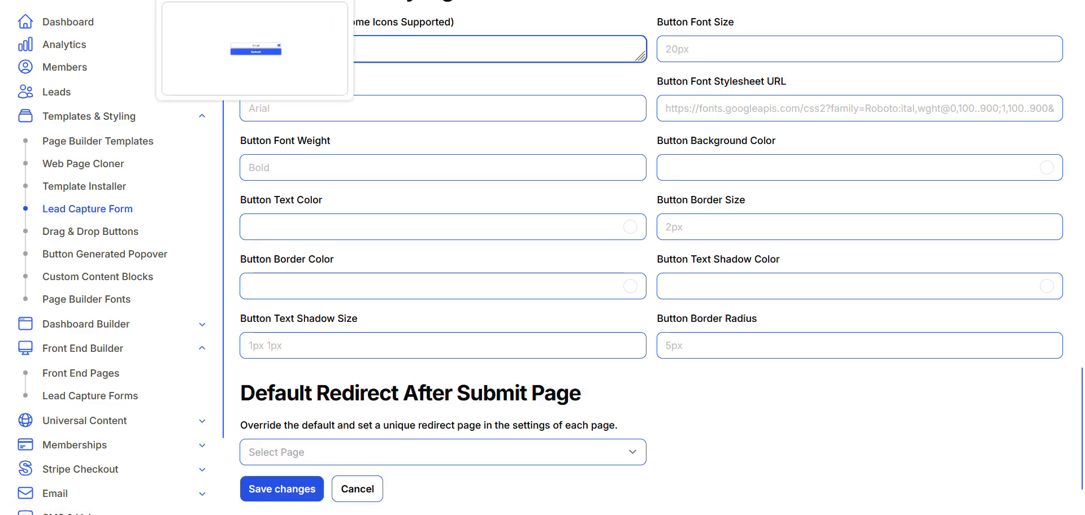
Step: Switch to the page builder, clear the Home Page canvas and place a Lead Capture Form block on it
{"action": "left_click", "coordinate": [215, 0]}
{"action": "left_click", "coordinate": [390, 0]}
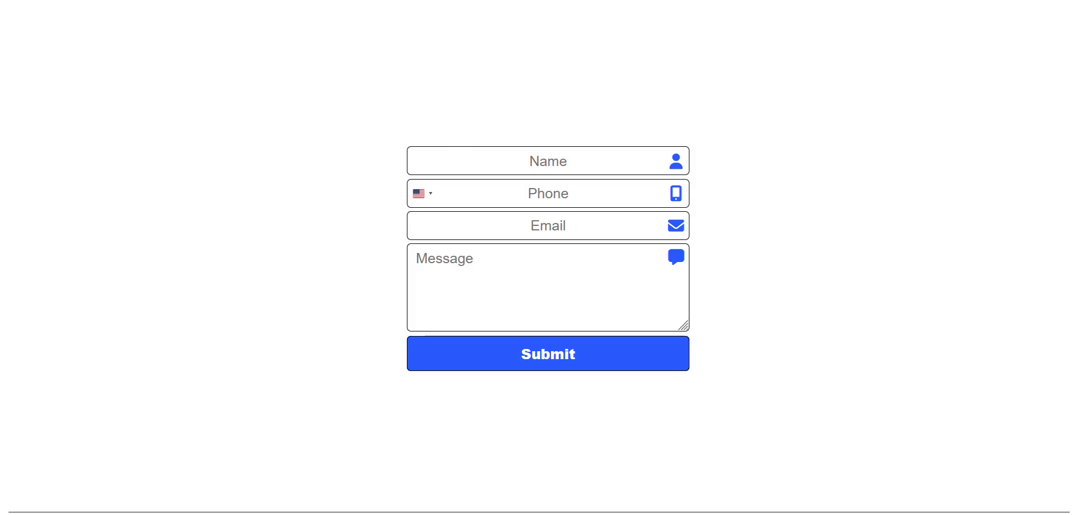
{"action": "left_click", "coordinate": [328, 0]}
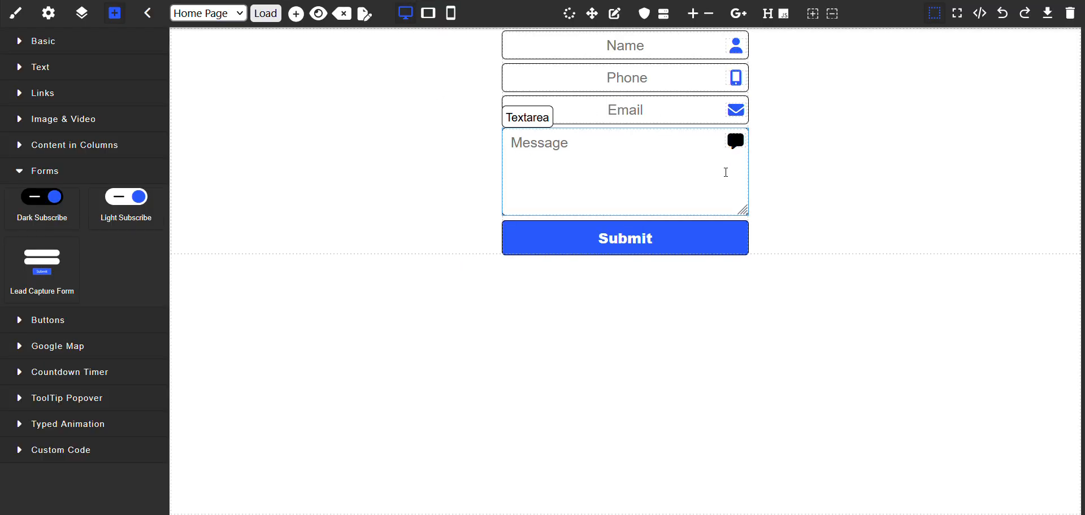
{"action": "left_click", "coordinate": [1070, 13]}
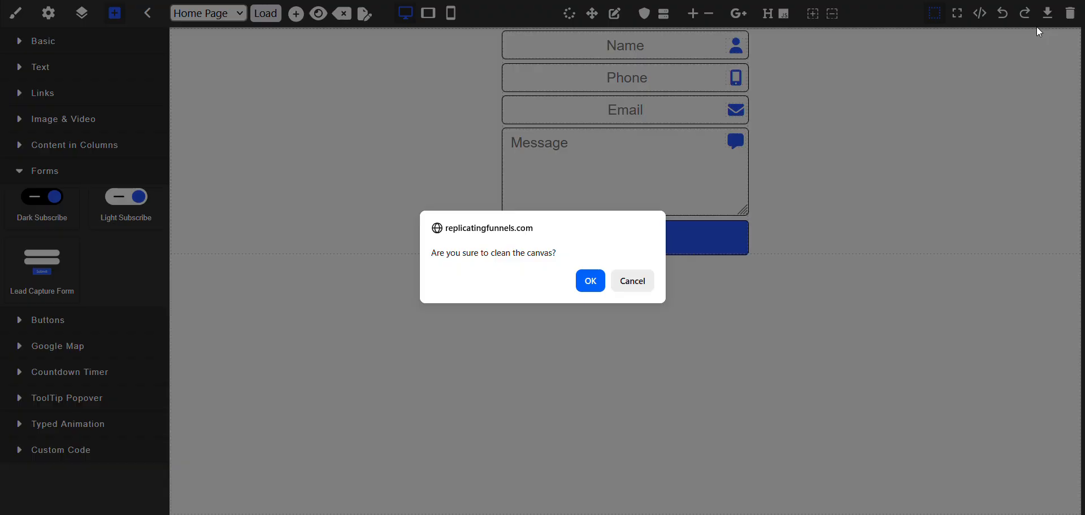
{"action": "left_click", "coordinate": [590, 281]}
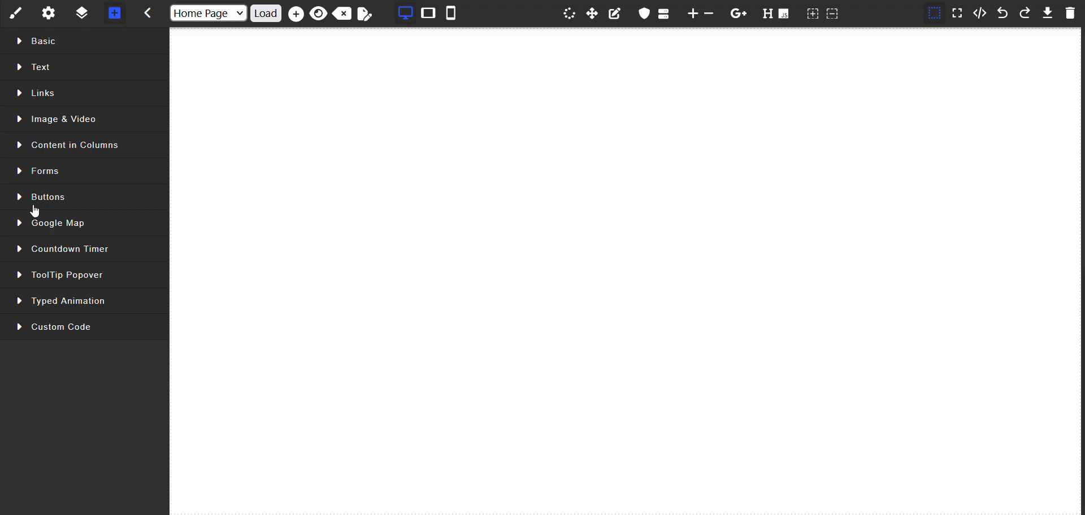
{"action": "left_click", "coordinate": [45, 173]}
{"action": "left_click_drag", "start_coordinate": [44, 263], "coordinate": [458, 101]}
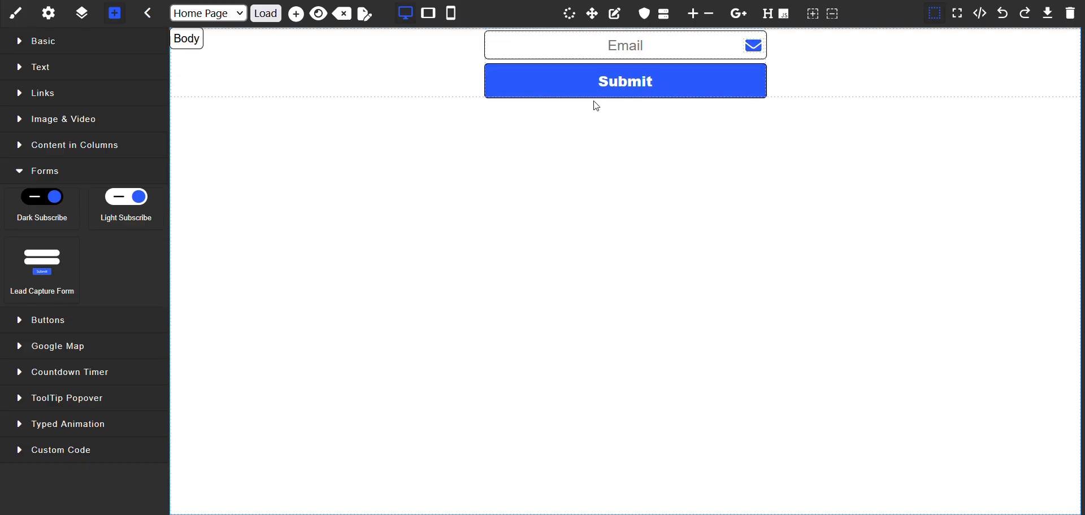
Step: Edit the form's Submit button HTML so its text reads "Change", and apply the HTML changes
{"action": "left_click", "coordinate": [618, 86]}
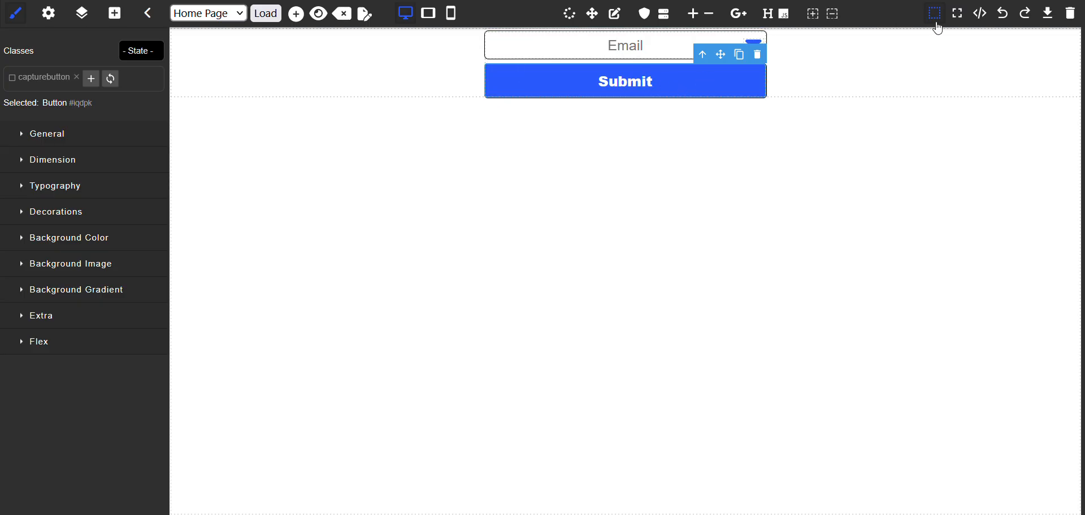
{"action": "left_click", "coordinate": [982, 14]}
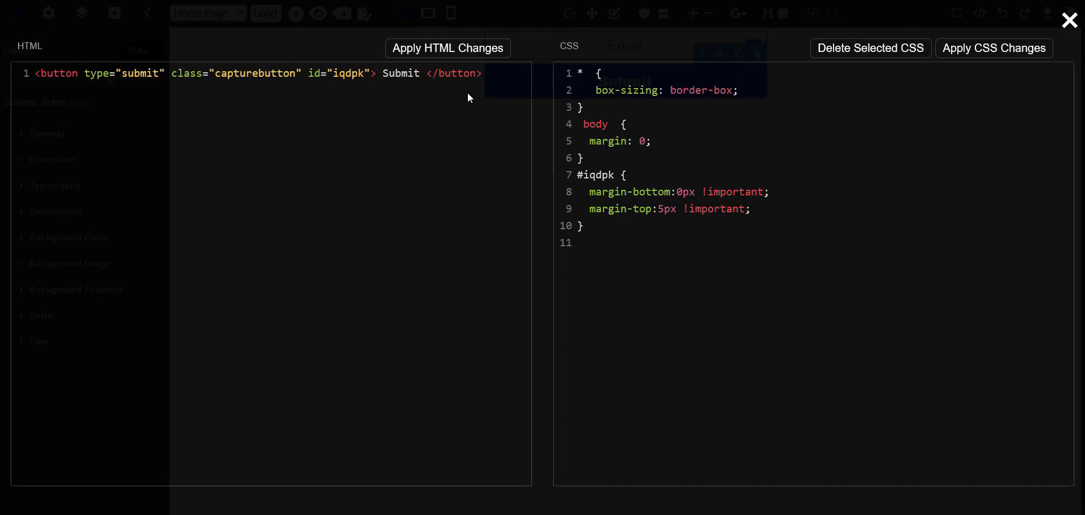
{"action": "double_click", "coordinate": [410, 73]}
{"action": "type", "text": "Change"}
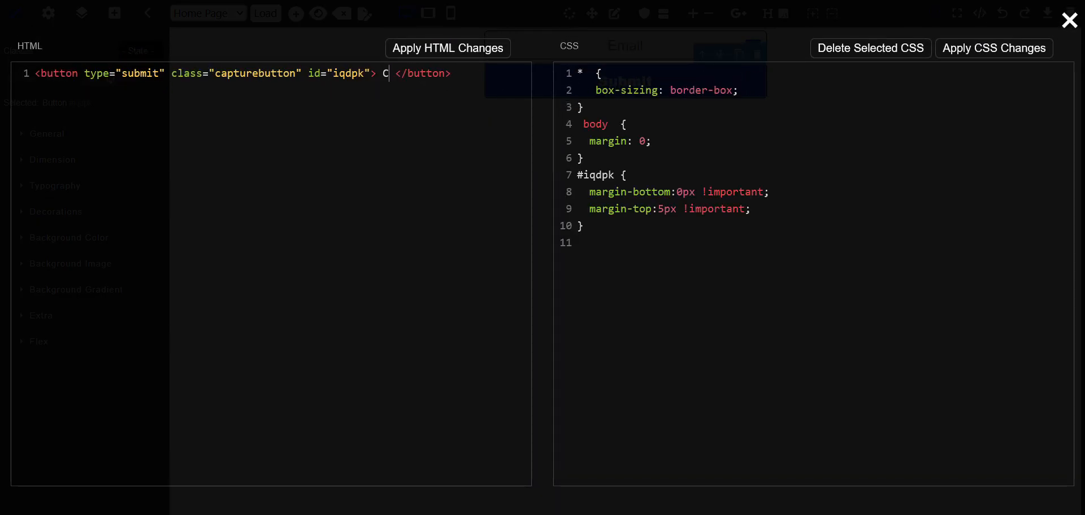
{"action": "left_click", "coordinate": [460, 57]}
{"action": "left_click", "coordinate": [1070, 21]}
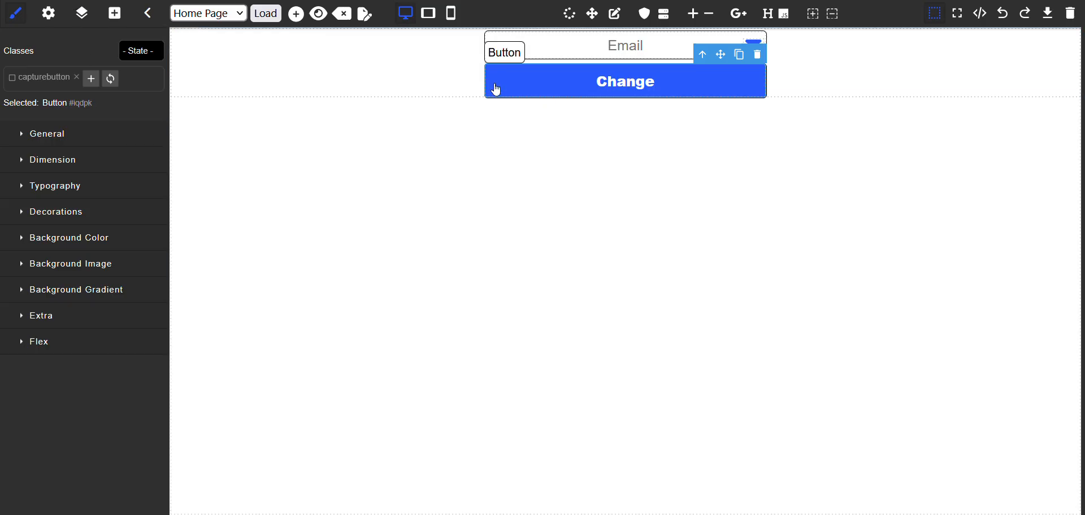
Step: Set the background color of the form's "Change" button to a green shade
{"action": "left_click", "coordinate": [101, 241]}
{"action": "left_click", "coordinate": [121, 288]}
{"action": "mouse_move", "coordinate": [170, 333]}
{"action": "left_mouse_down"}
{"action": "mouse_move", "coordinate": [229, 327]}
{"action": "mouse_move", "coordinate": [228, 374]}
{"action": "mouse_move", "coordinate": [218, 354]}
{"action": "mouse_move", "coordinate": [138, 407]}
{"action": "mouse_move", "coordinate": [127, 354]}
{"action": "mouse_move", "coordinate": [210, 335]}
{"action": "mouse_move", "coordinate": [236, 351]}
{"action": "mouse_move", "coordinate": [237, 365]}
{"action": "left_mouse_up"}
{"action": "left_click", "coordinate": [204, 350]}
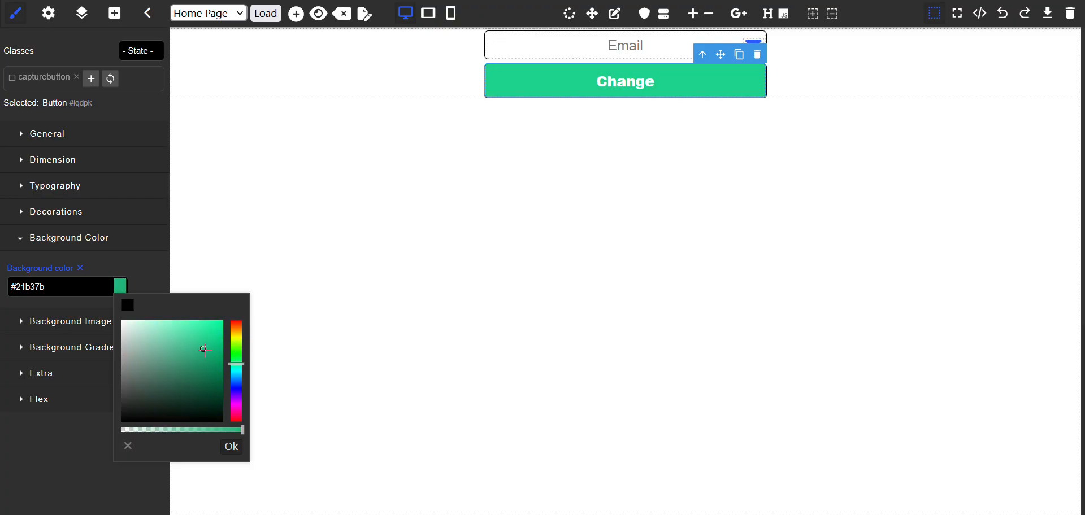
{"action": "left_click", "coordinate": [407, 253]}
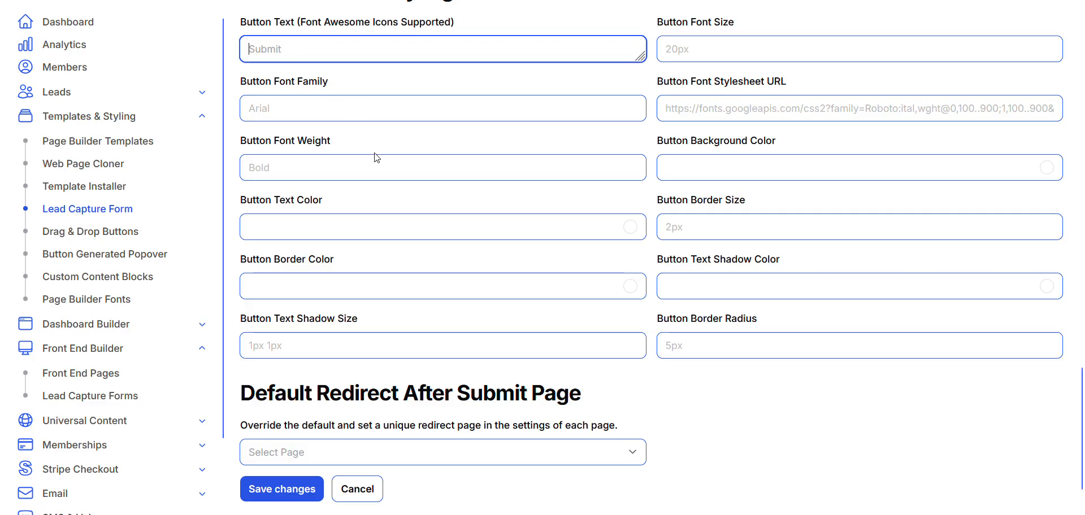
Step: Go back to the admin area, open the Lead Capture Form Builder and start a new lead capture form
{"action": "scroll", "coordinate": [376, 158], "scroll_direction": "up", "scroll_amount": 8}
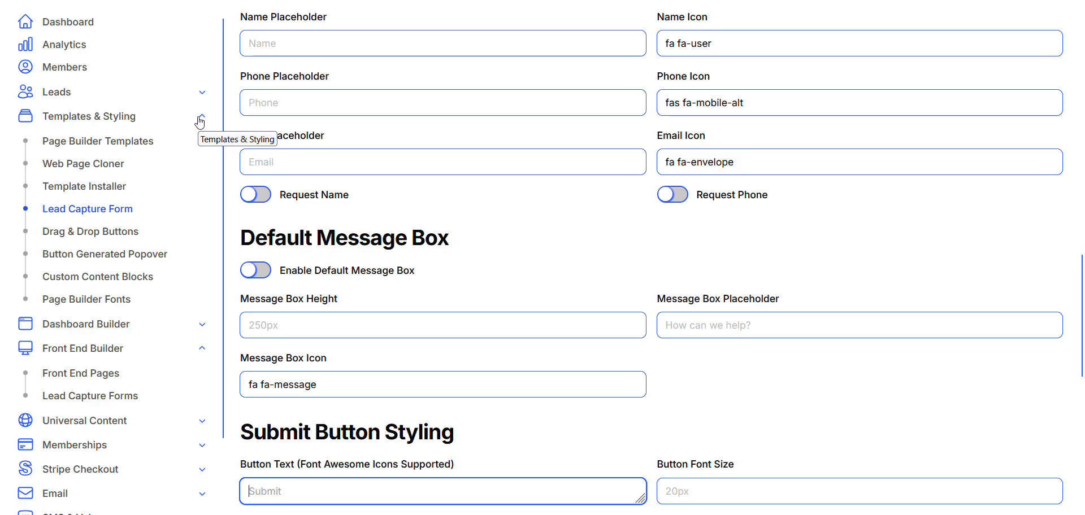
{"action": "scroll", "coordinate": [383, 254], "scroll_direction": "up", "scroll_amount": 1}
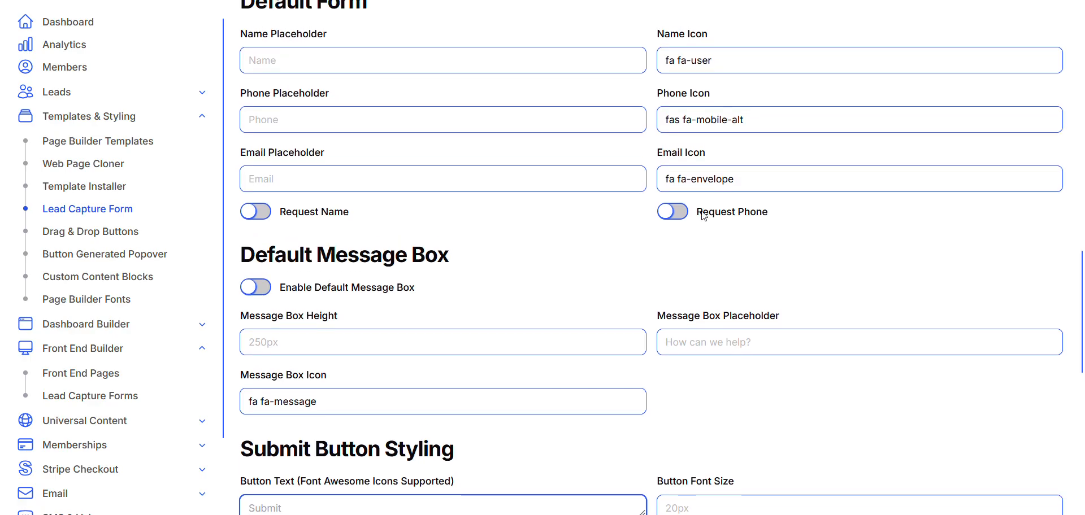
{"action": "scroll", "coordinate": [482, 315], "scroll_direction": "down", "scroll_amount": 1}
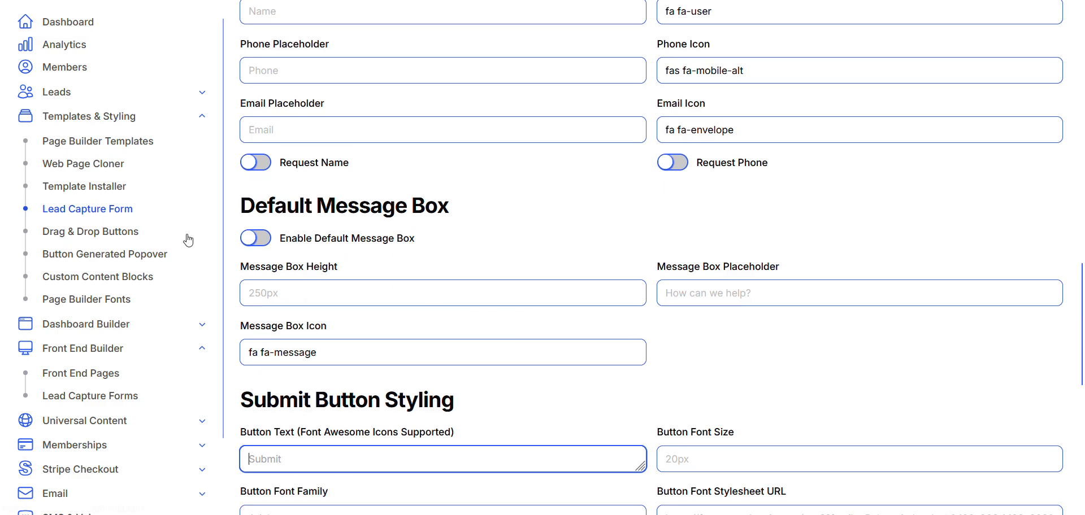
{"action": "scroll", "coordinate": [201, 320], "scroll_direction": "down", "scroll_amount": 1}
{"action": "scroll", "coordinate": [200, 320], "scroll_direction": "down", "scroll_amount": 1}
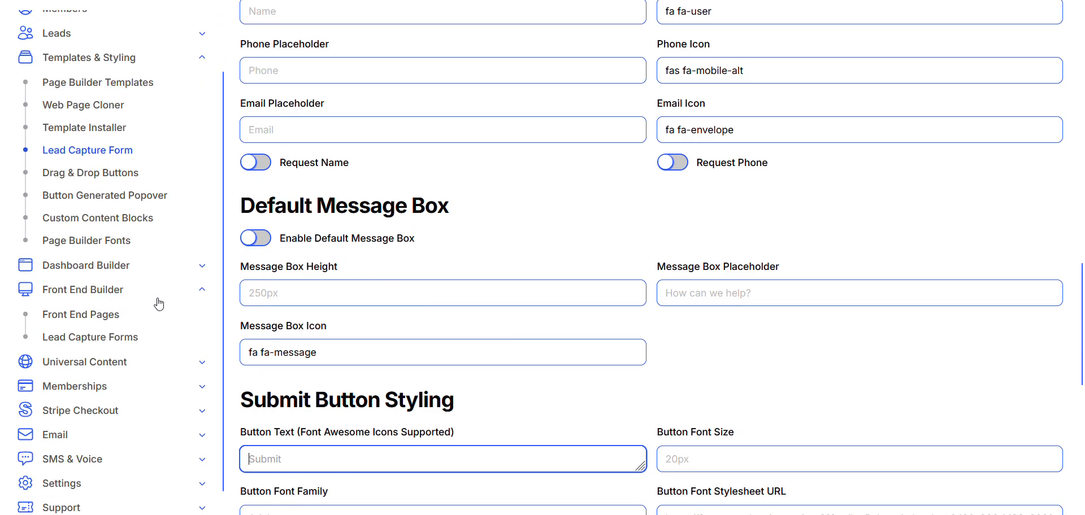
{"action": "left_click", "coordinate": [104, 338]}
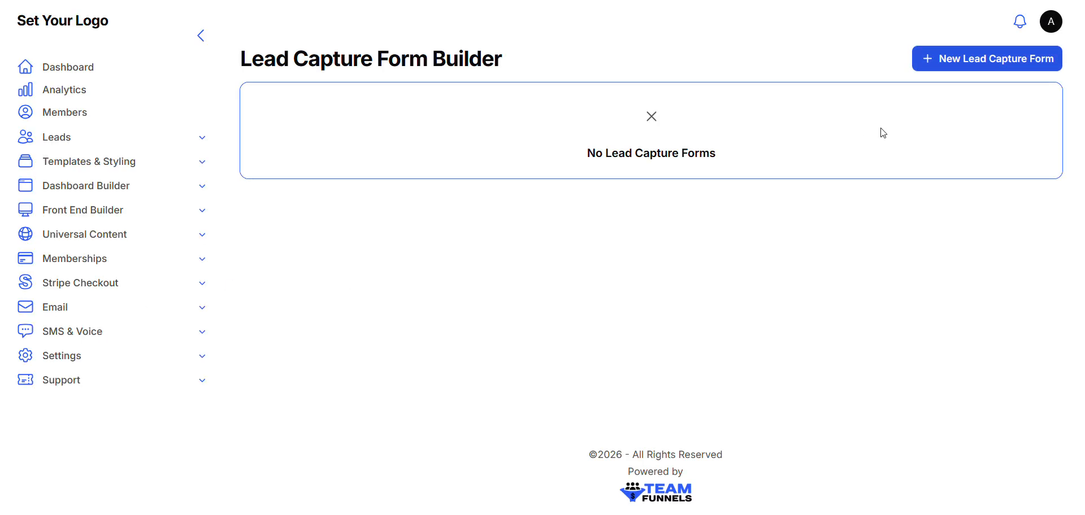
{"action": "left_click", "coordinate": [943, 60]}
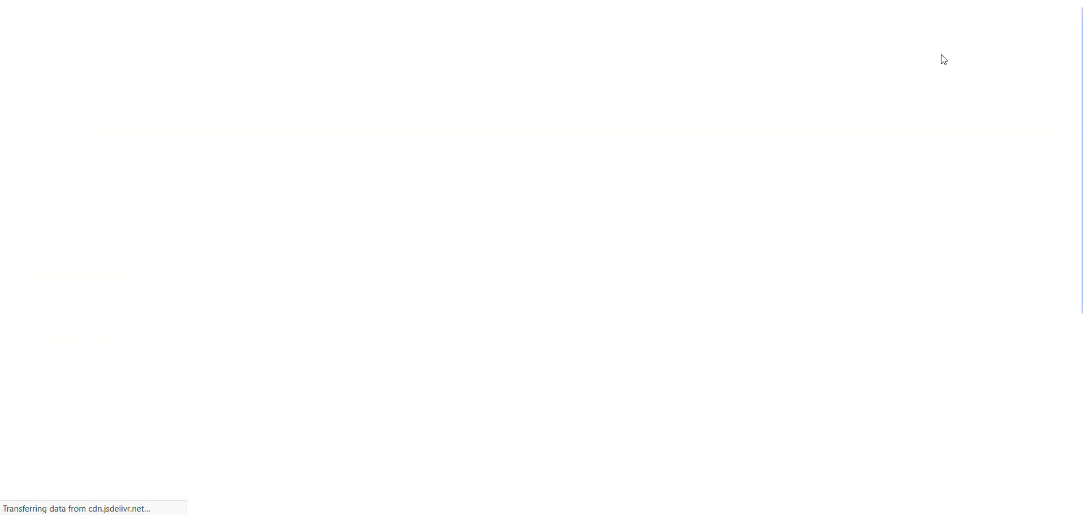
Step: Look over the new form's name, email field, preview and button settings
{"action": "scroll", "coordinate": [740, 297], "scroll_direction": "down", "scroll_amount": 1}
{"action": "scroll", "coordinate": [740, 296], "scroll_direction": "down", "scroll_amount": 3}
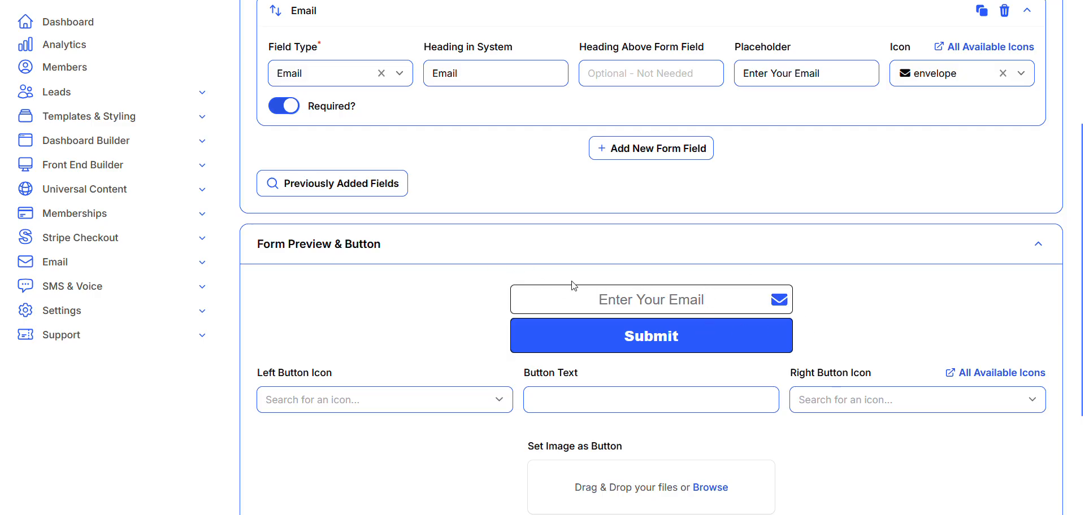
{"action": "scroll", "coordinate": [376, 274], "scroll_direction": "up", "scroll_amount": 2}
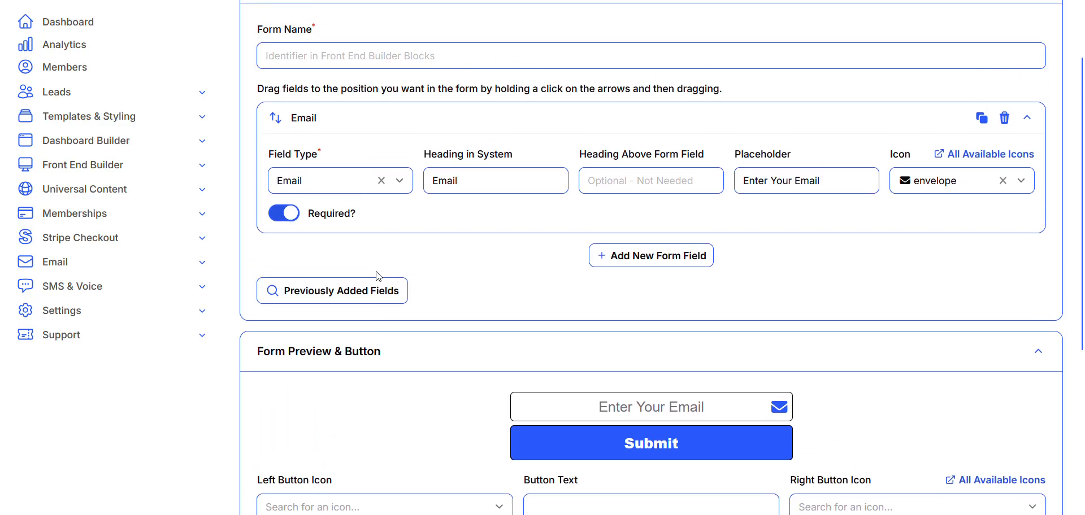
Step: Add a new form field below the email field and set its type to Text Field
{"action": "scroll", "coordinate": [413, 260], "scroll_direction": "up", "scroll_amount": 1}
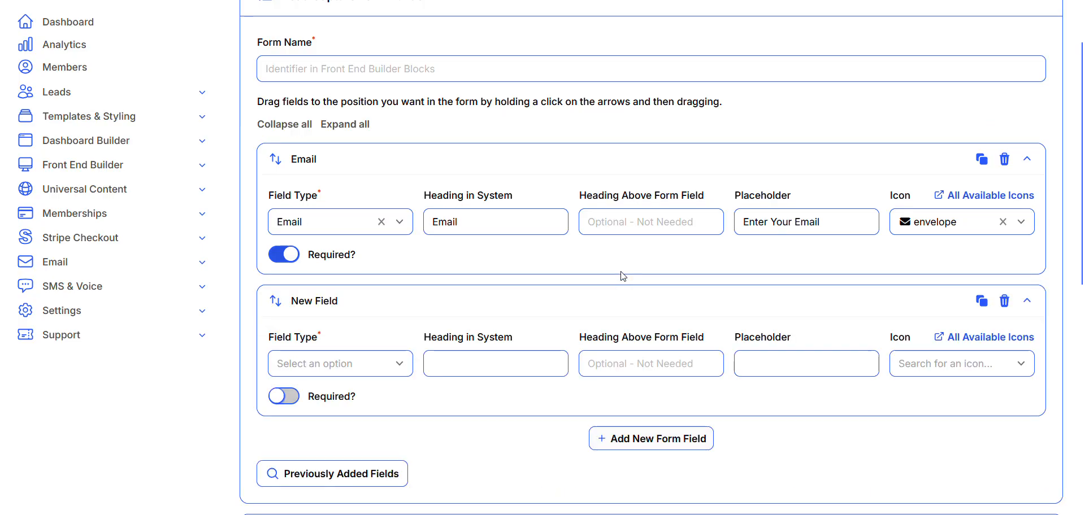
{"action": "scroll", "coordinate": [482, 329], "scroll_direction": "down", "scroll_amount": 1}
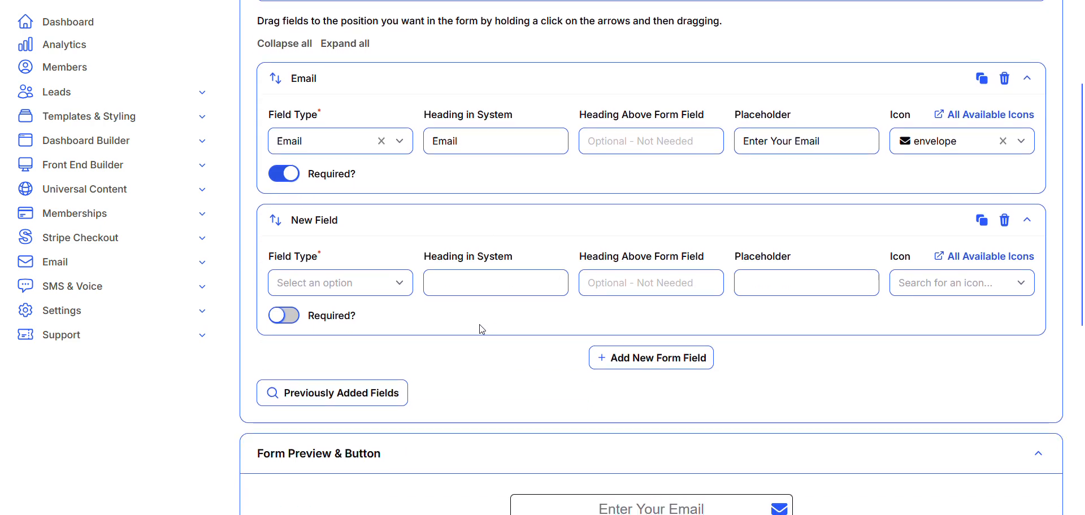
{"action": "left_click", "coordinate": [402, 293]}
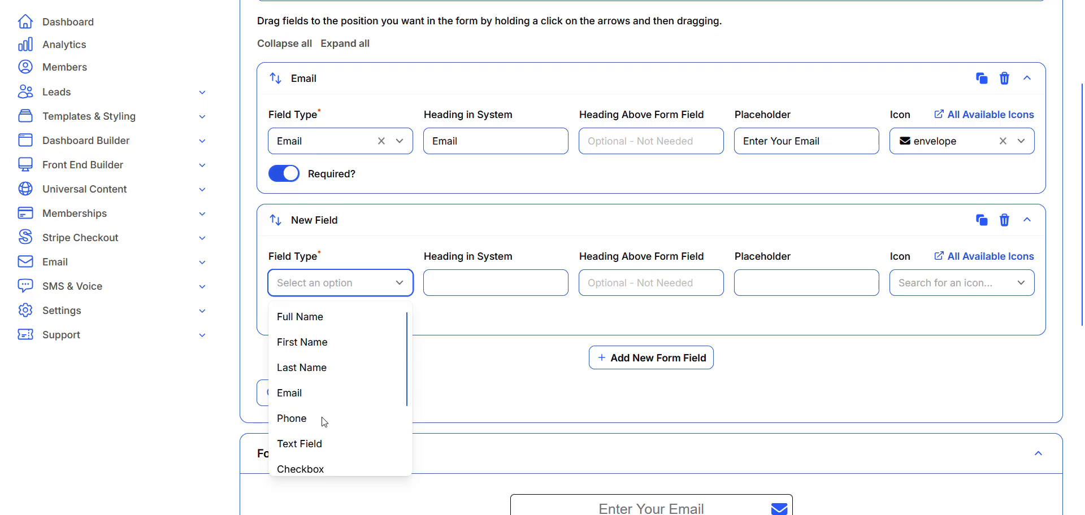
{"action": "scroll", "coordinate": [323, 421], "scroll_direction": "down", "scroll_amount": 1}
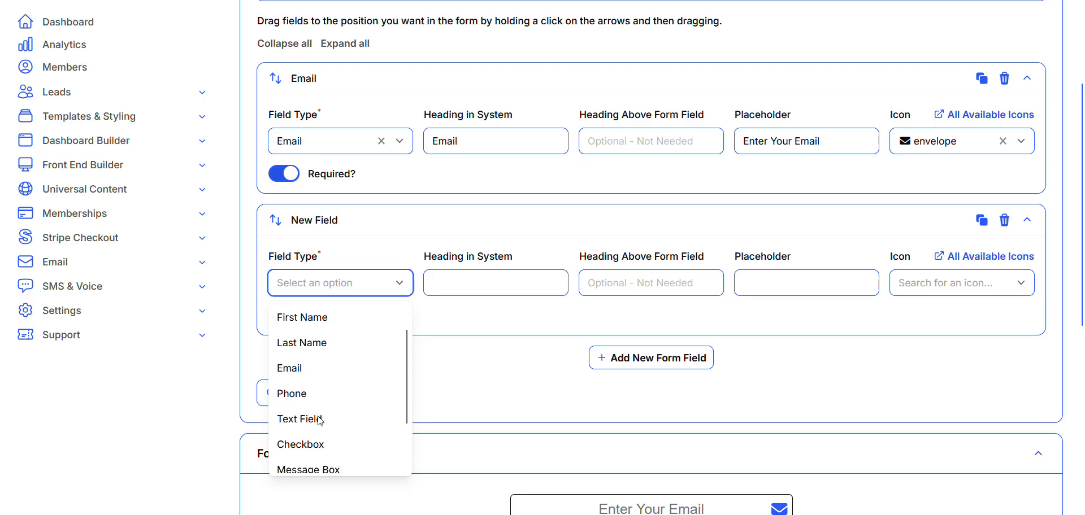
{"action": "scroll", "coordinate": [311, 419], "scroll_direction": "down", "scroll_amount": 2}
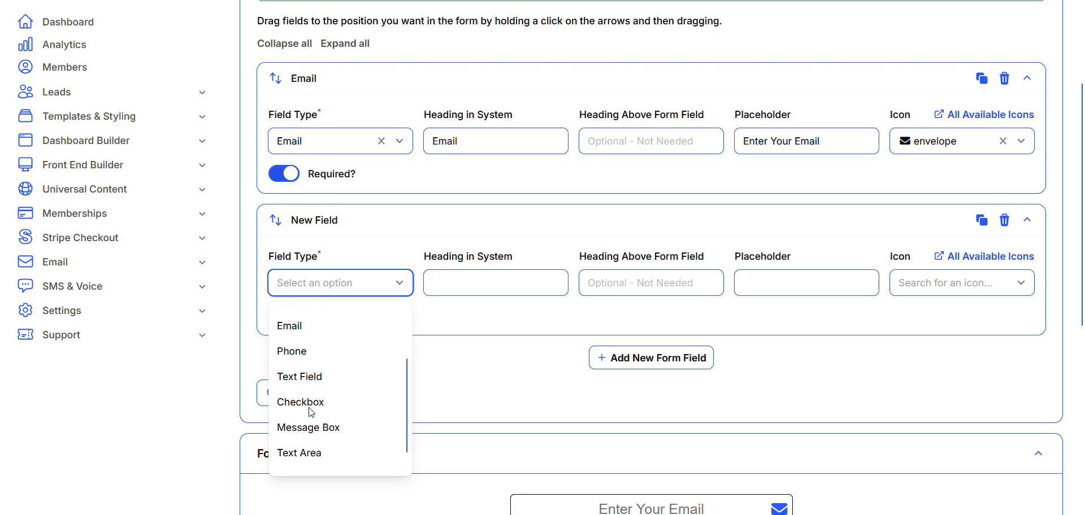
{"action": "scroll", "coordinate": [314, 415], "scroll_direction": "down", "scroll_amount": 1}
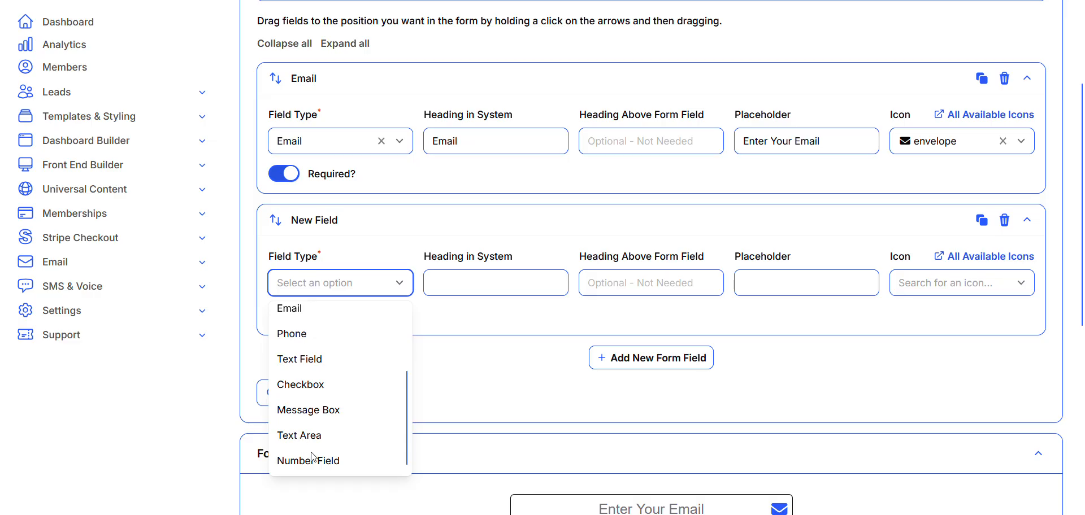
{"action": "scroll", "coordinate": [340, 418], "scroll_direction": "down", "scroll_amount": 1}
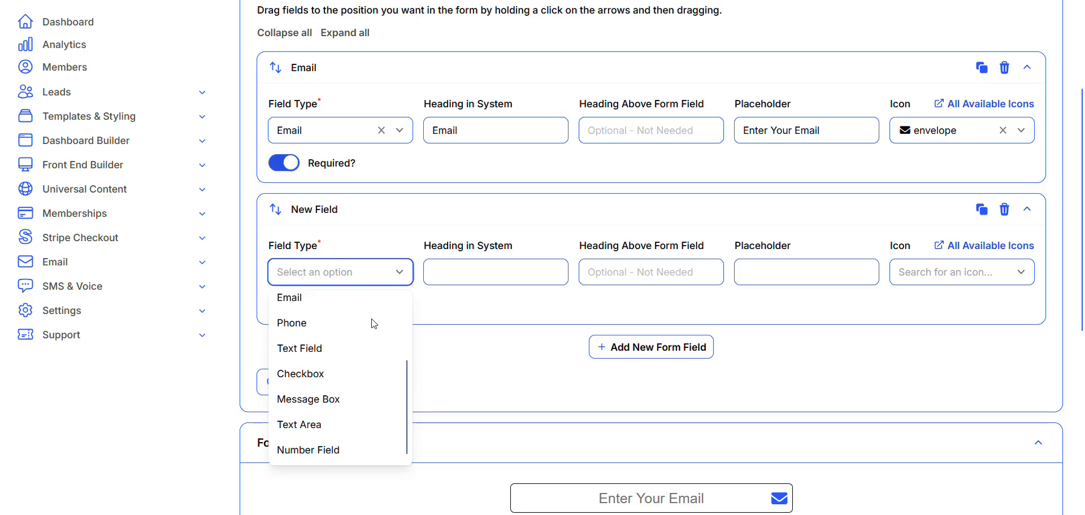
{"action": "left_click", "coordinate": [312, 351]}
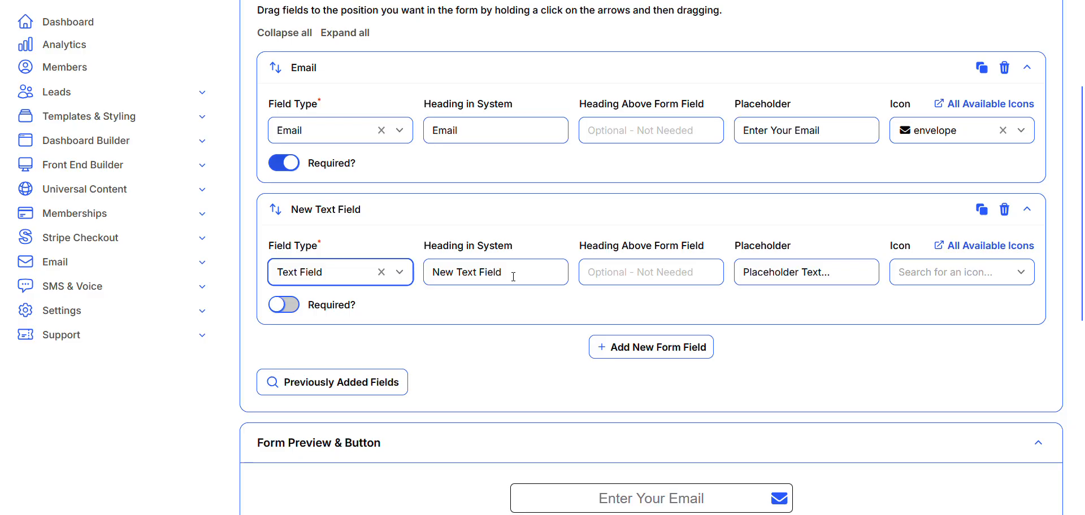
Step: Set the new text field's heading in the system to "Heading"
{"action": "scroll", "coordinate": [460, 322], "scroll_direction": "down", "scroll_amount": 1}
{"action": "scroll", "coordinate": [573, 331], "scroll_direction": "down", "scroll_amount": 1}
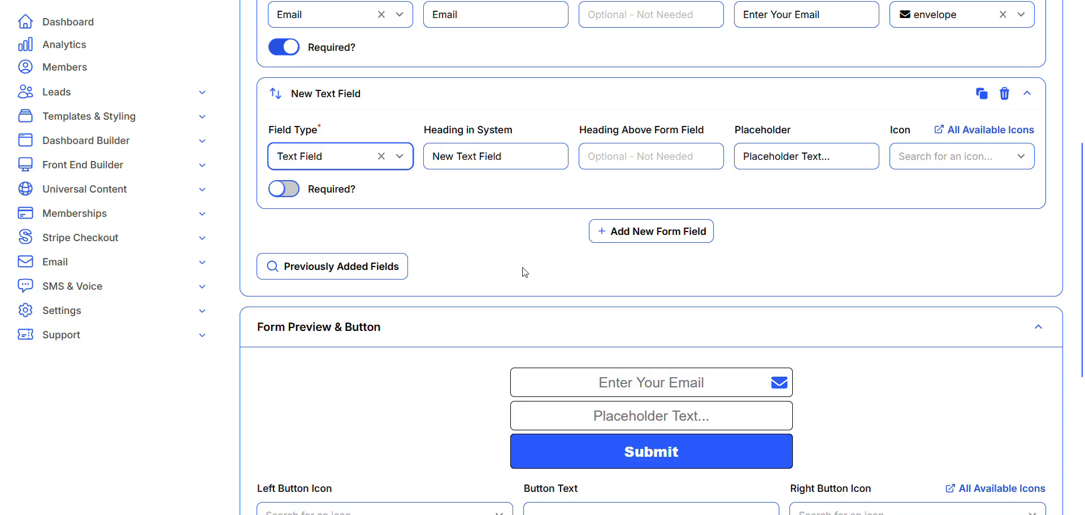
{"action": "scroll", "coordinate": [523, 271], "scroll_direction": "up", "scroll_amount": 1}
{"action": "left_click", "coordinate": [526, 230]}
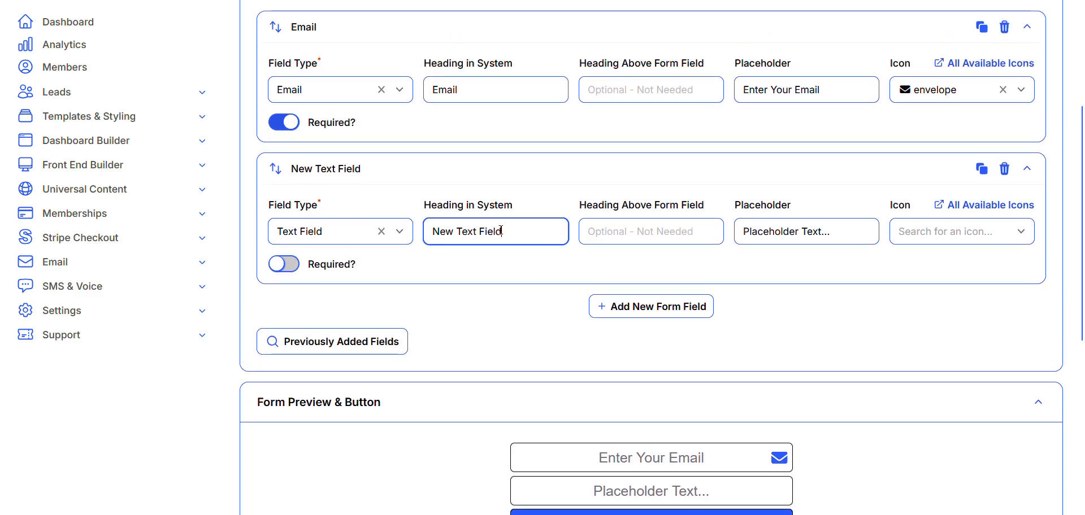
{"action": "triple_click", "coordinate": [442, 222]}
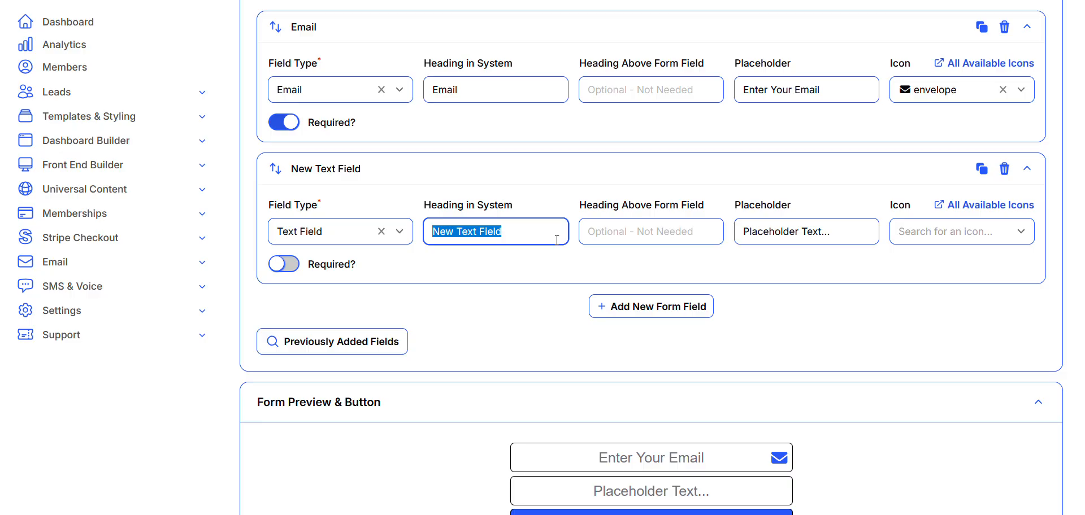
{"action": "type", "text": "Heading"}
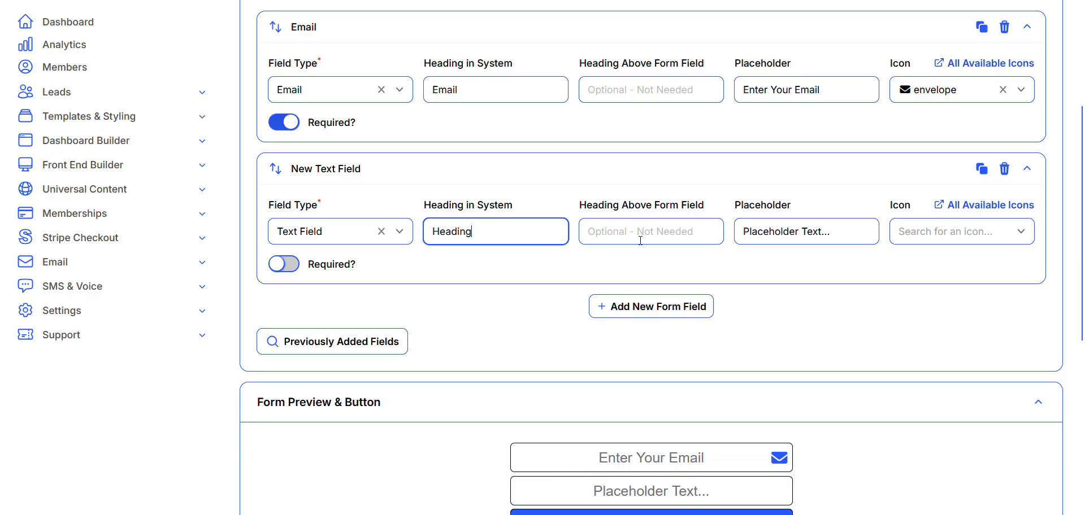
Step: Try "Heading" as the heading above the new text field, check it in the form preview, and clear it again
{"action": "scroll", "coordinate": [678, 317], "scroll_direction": "down", "scroll_amount": 1}
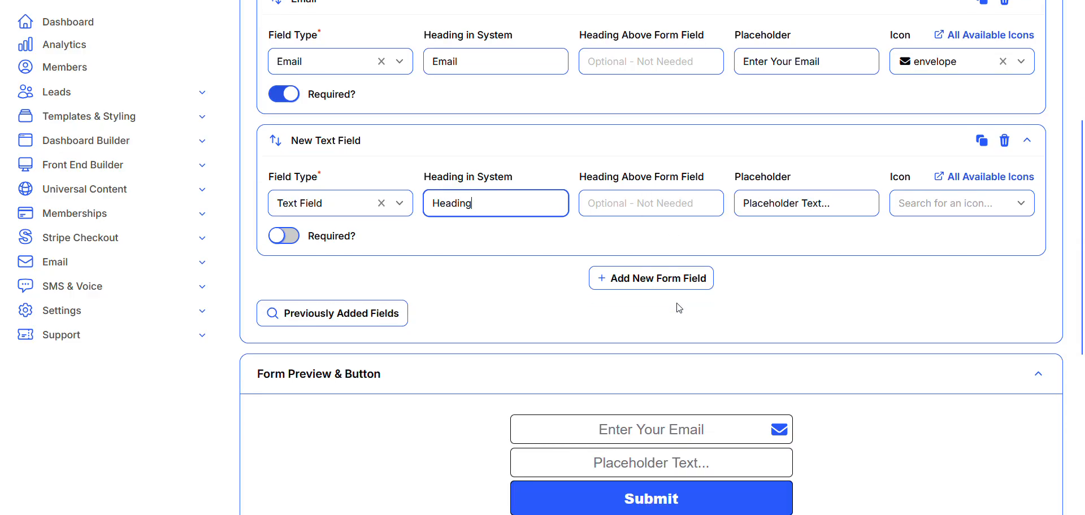
{"action": "left_click", "coordinate": [665, 206]}
{"action": "type", "text": "Head"}
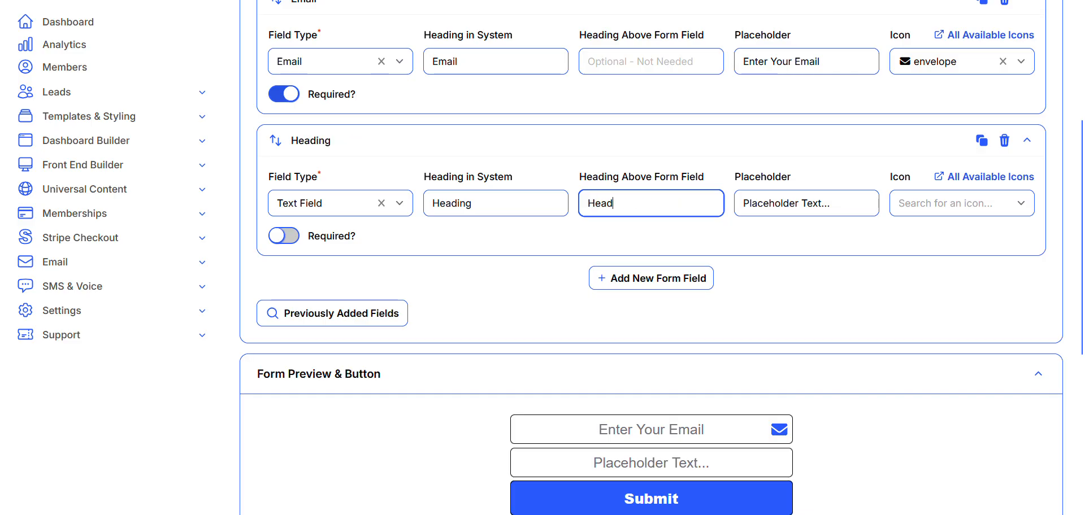
{"action": "type", "text": "ing"}
{"action": "scroll", "coordinate": [788, 280], "scroll_direction": "down", "scroll_amount": 3}
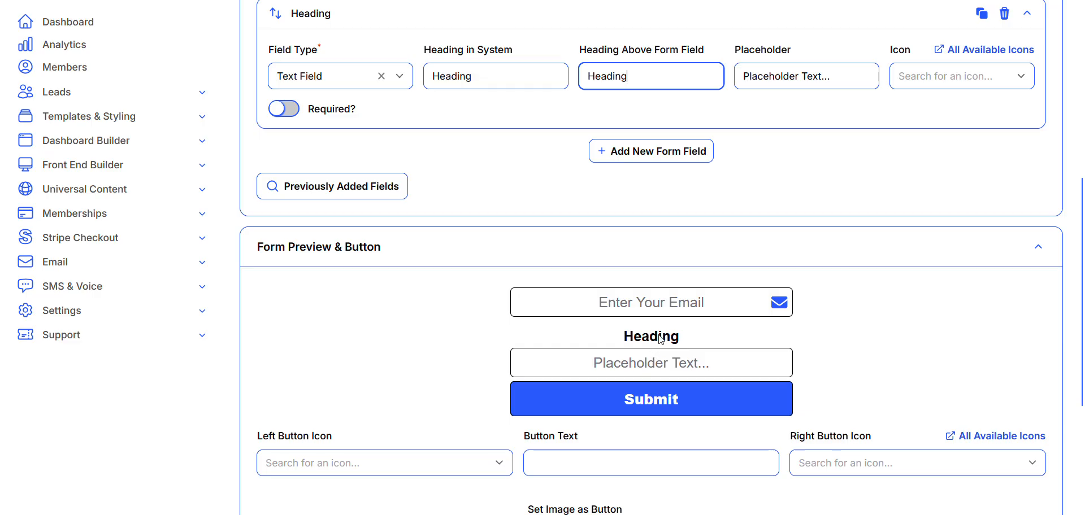
{"action": "scroll", "coordinate": [727, 341], "scroll_direction": "up", "scroll_amount": 2}
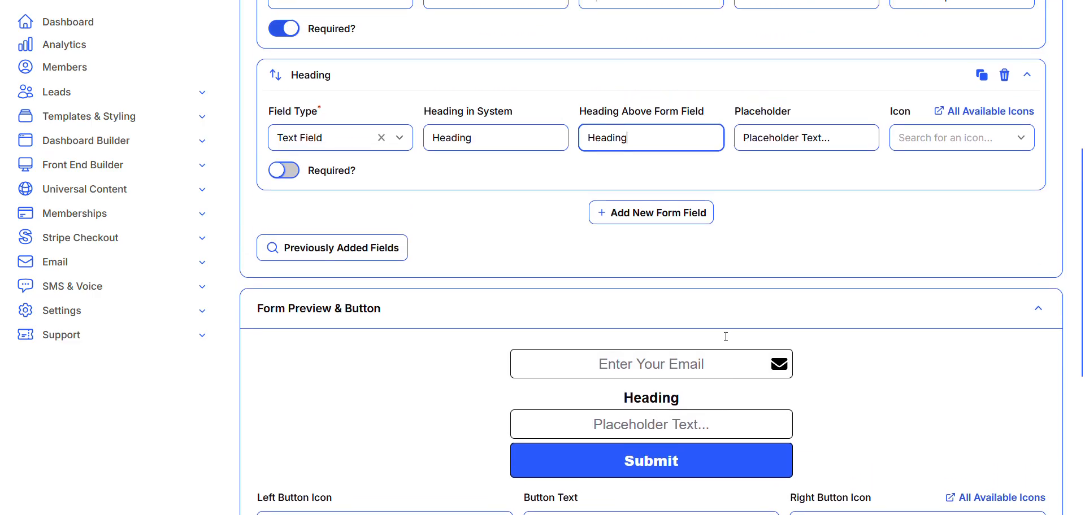
{"action": "double_click", "coordinate": [658, 145]}
{"action": "key", "text": "BackSpace"}
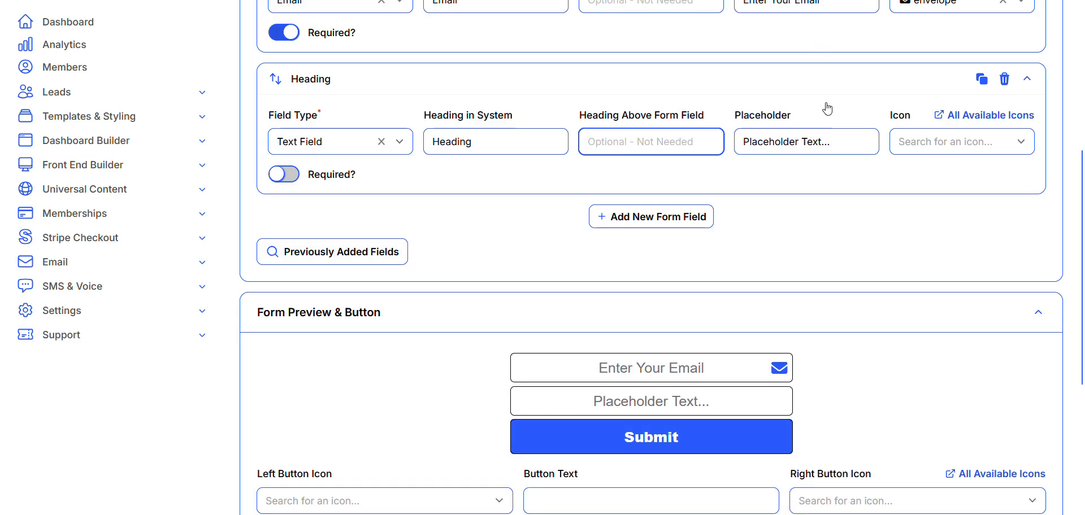
Step: Set the new text field's placeholder to "Enter Something" and its icon to the outlined "user" icon
{"action": "triple_click", "coordinate": [819, 140]}
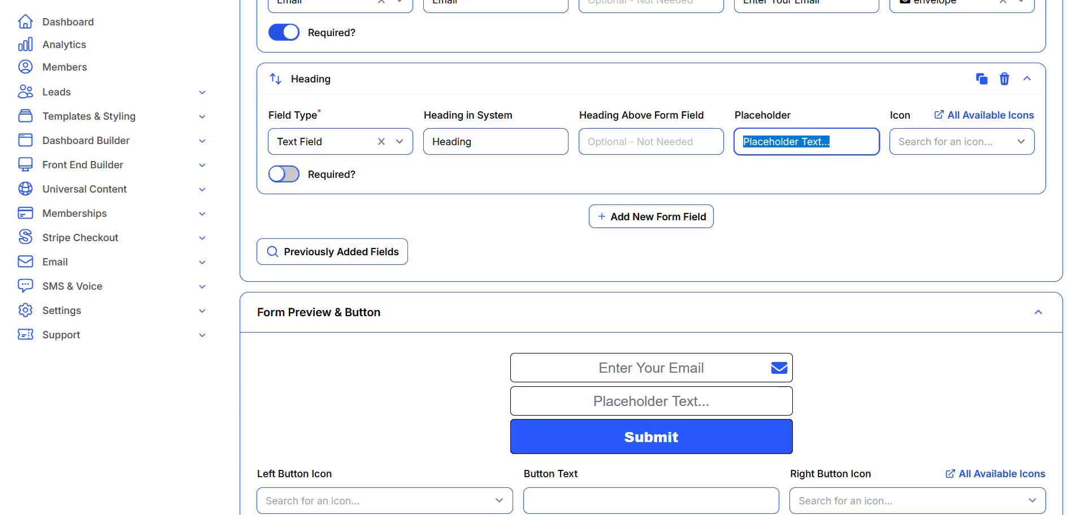
{"action": "type", "text": "Enter Something"}
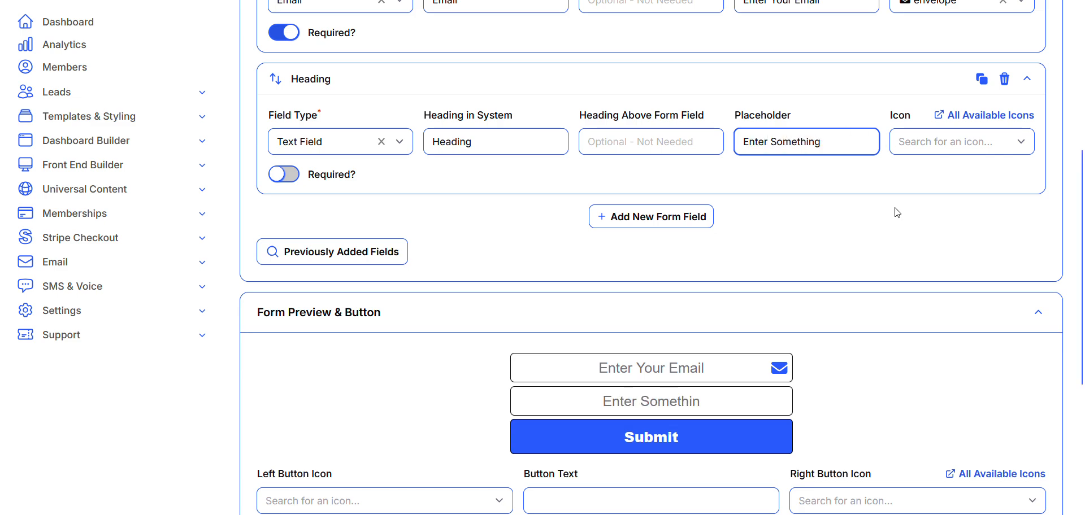
{"action": "left_click", "coordinate": [1016, 149]}
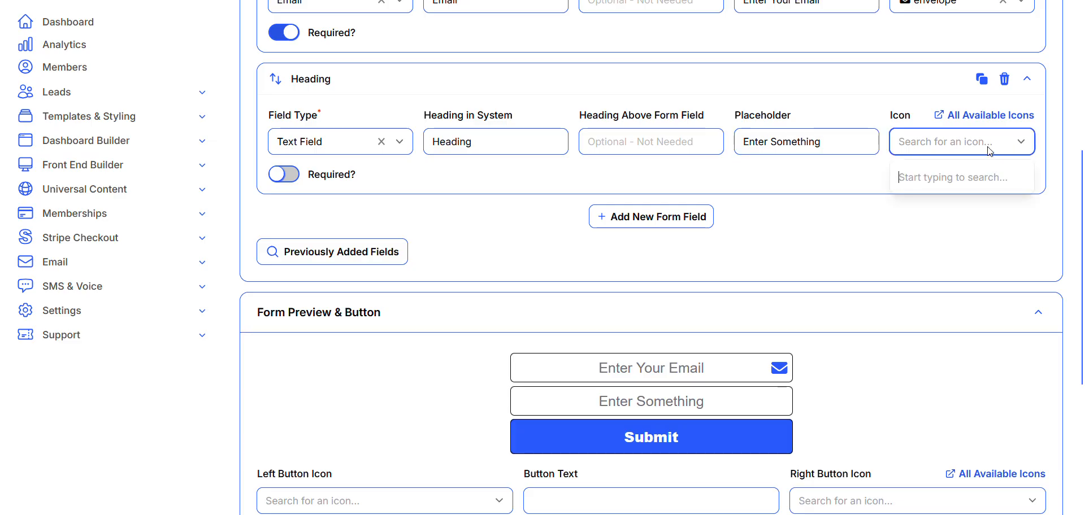
{"action": "type", "text": "u"}
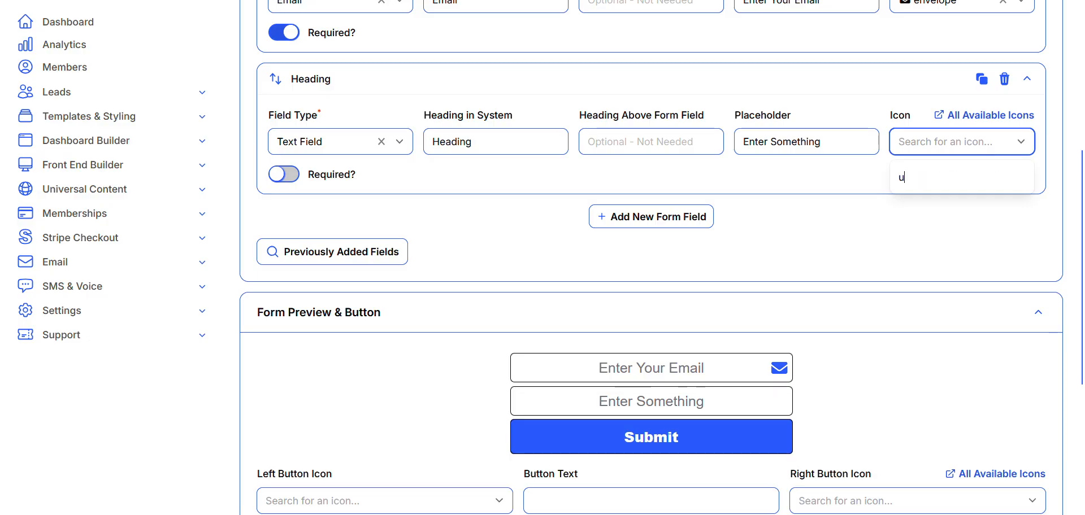
{"action": "type", "text": "ser"}
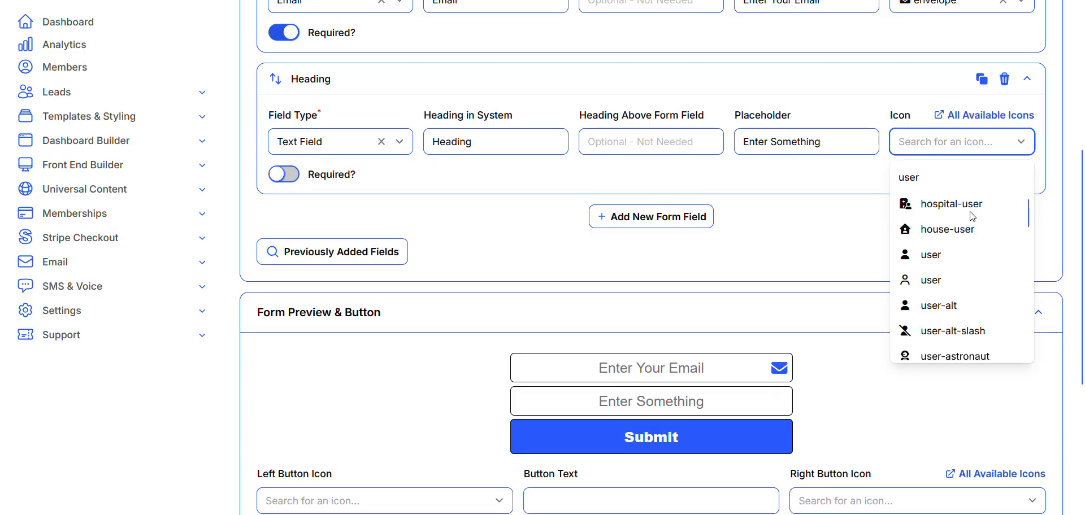
{"action": "left_click", "coordinate": [939, 280]}
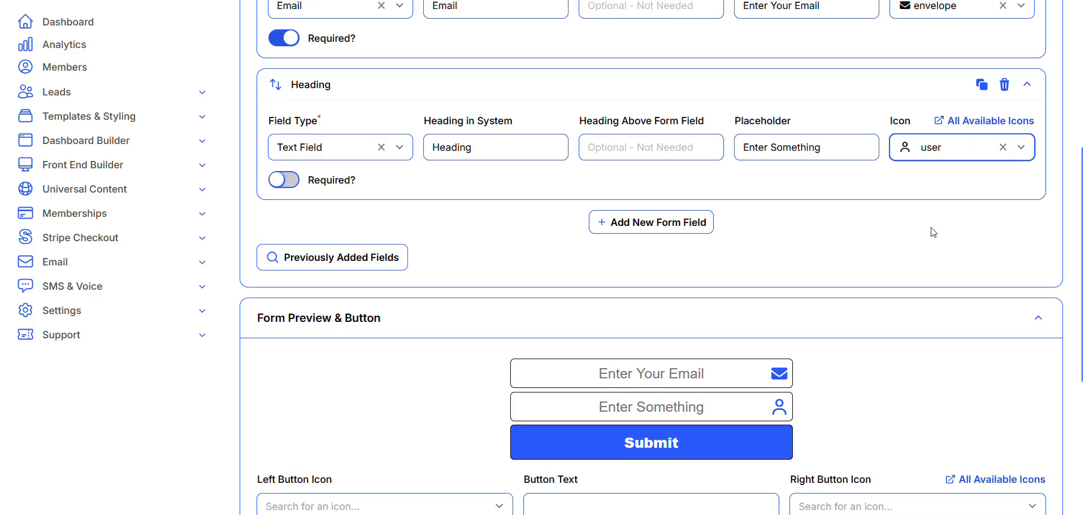
Step: Set the form button's text to "Button Text" and its left icon to the solid arrow-alt-circle-right
{"action": "scroll", "coordinate": [862, 320], "scroll_direction": "up", "scroll_amount": 1}
{"action": "scroll", "coordinate": [863, 320], "scroll_direction": "down", "scroll_amount": 1}
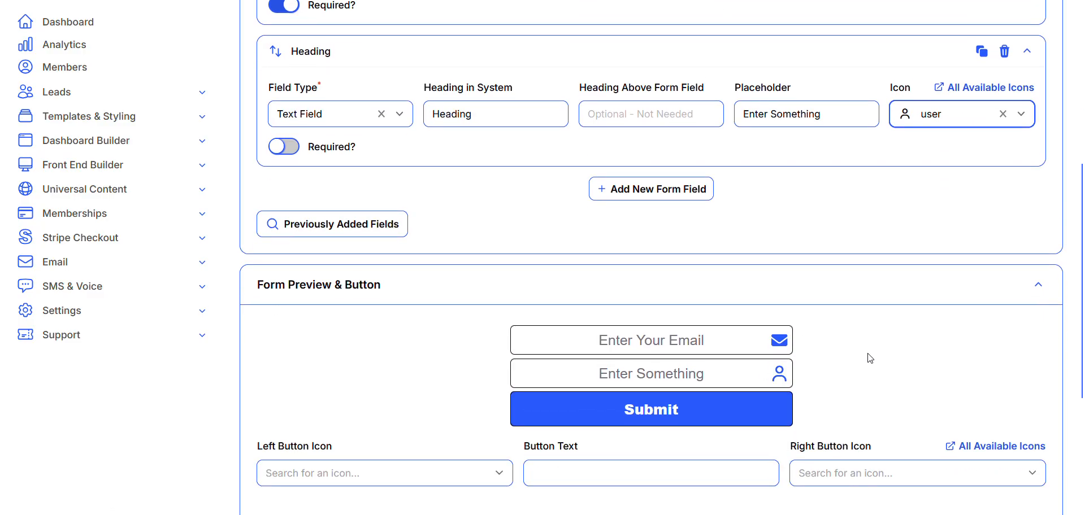
{"action": "scroll", "coordinate": [870, 359], "scroll_direction": "down", "scroll_amount": 3}
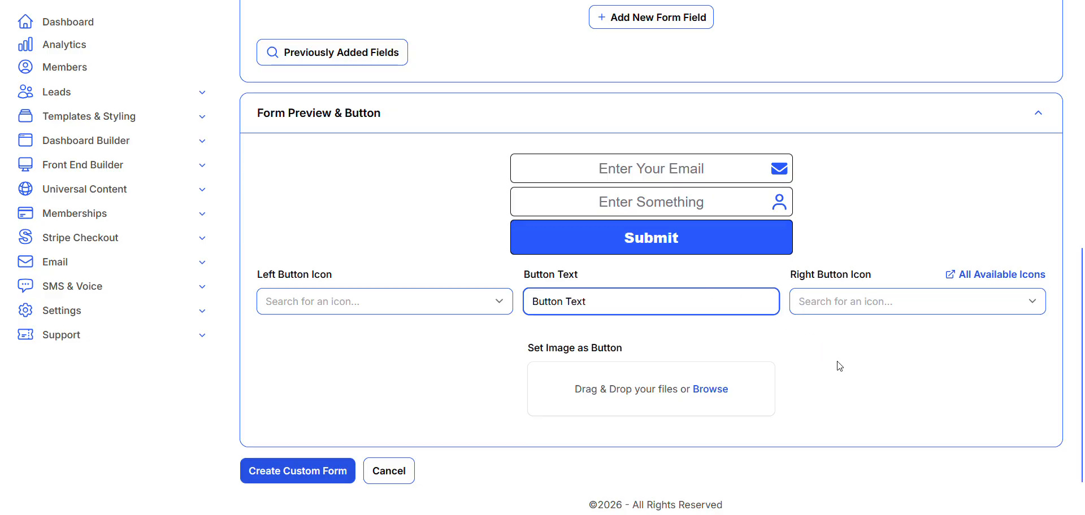
{"action": "left_click", "coordinate": [499, 312]}
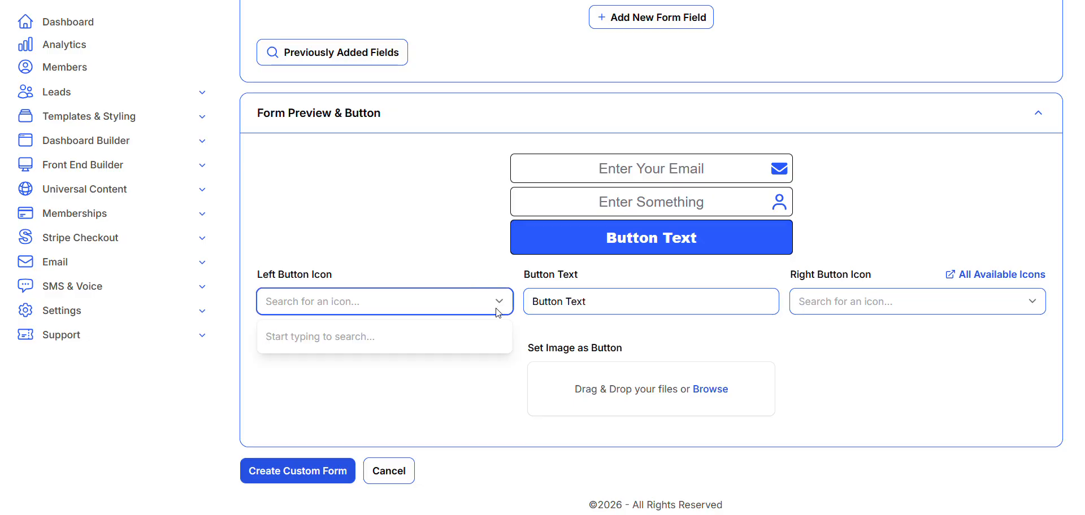
{"action": "type", "text": "arrow"}
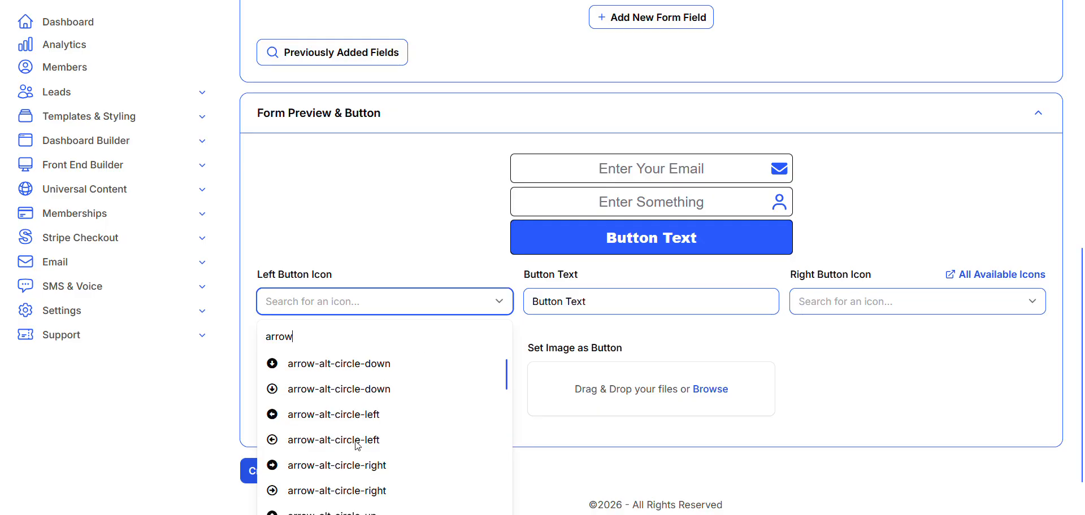
{"action": "left_click", "coordinate": [350, 467]}
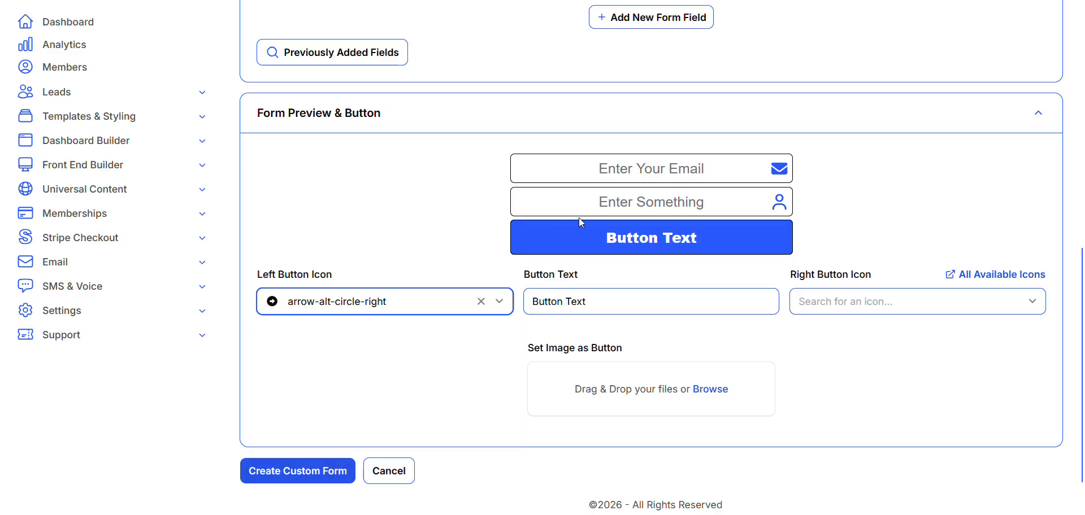
{"action": "left_click", "coordinate": [585, 271]}
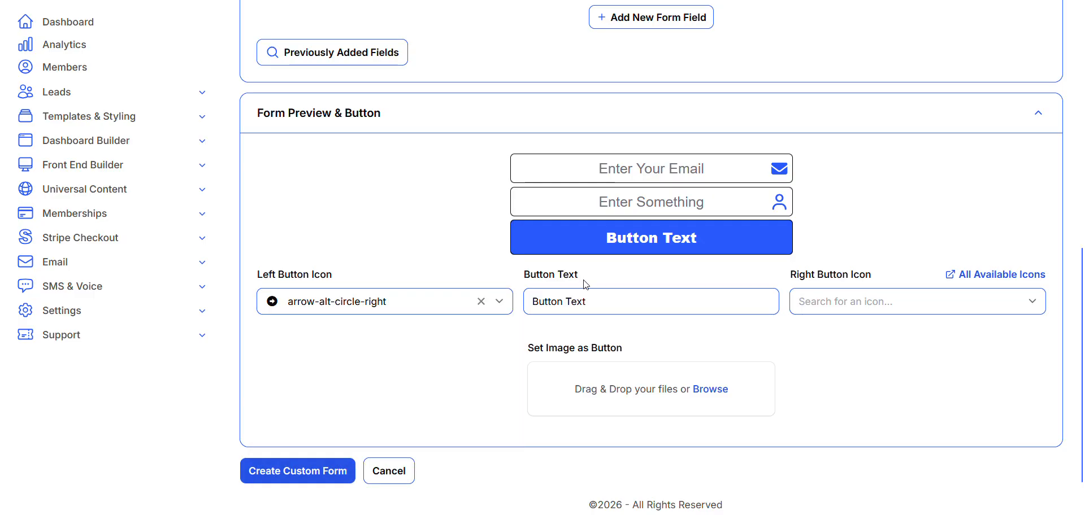
Step: Try to create the custom form, and fill in the required form name as "Name of Form"
{"action": "left_click", "coordinate": [300, 473]}
{"action": "scroll", "coordinate": [435, 384], "scroll_direction": "down", "scroll_amount": 3}
{"action": "scroll", "coordinate": [435, 390], "scroll_direction": "up", "scroll_amount": 2}
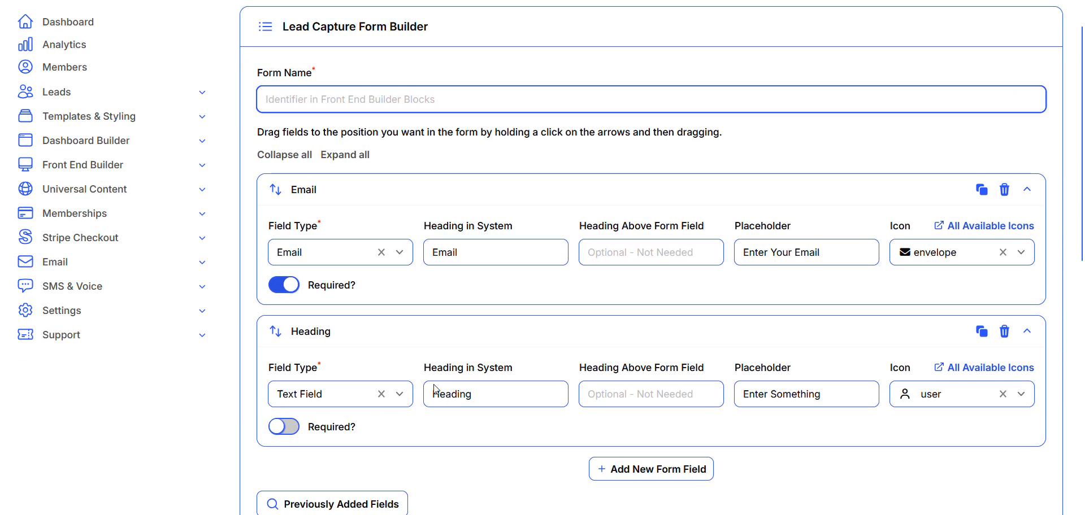
{"action": "scroll", "coordinate": [435, 390], "scroll_direction": "up", "scroll_amount": 1}
{"action": "left_click", "coordinate": [305, 130]}
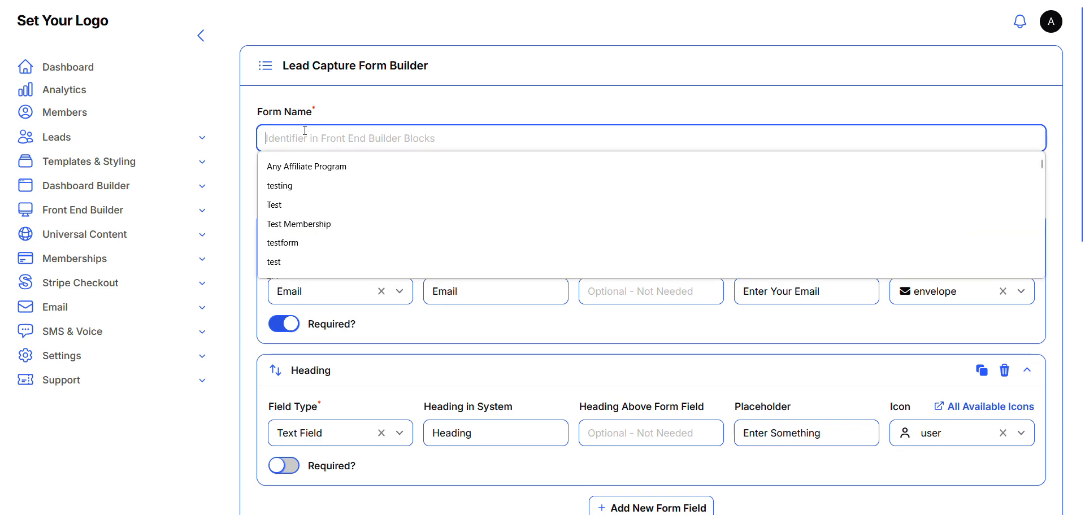
{"action": "type", "text": "Name of Form"}
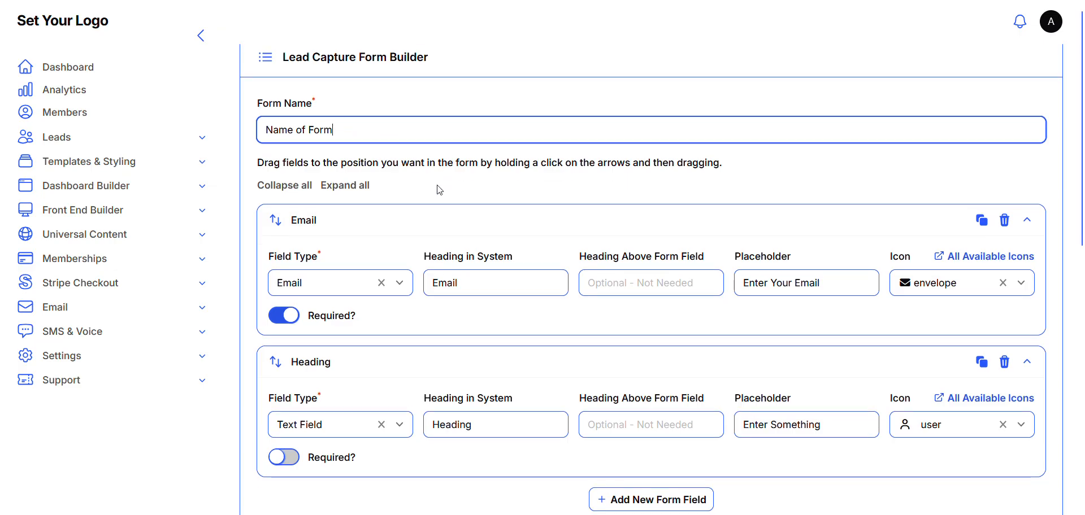
{"action": "scroll", "coordinate": [436, 186], "scroll_direction": "down", "scroll_amount": 6}
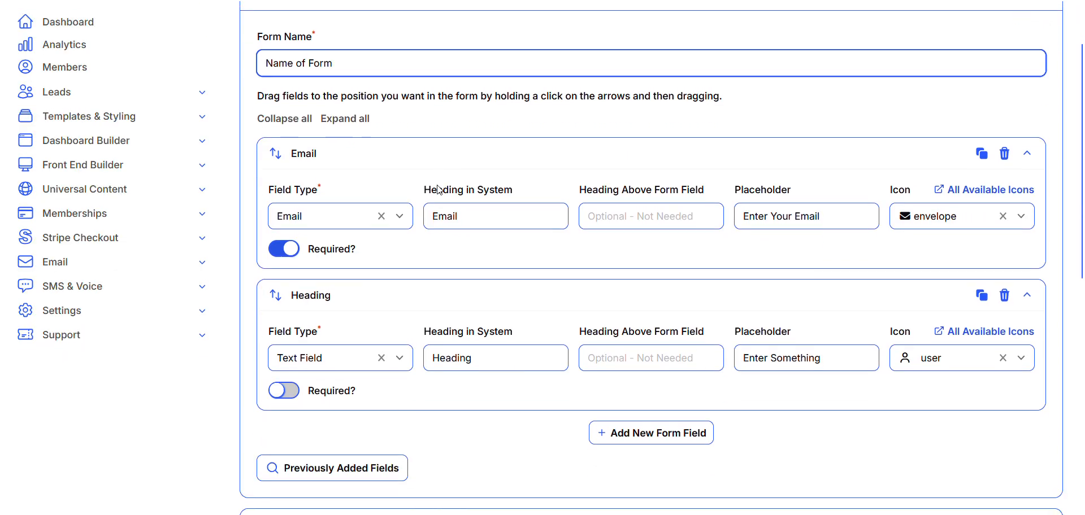
{"action": "scroll", "coordinate": [465, 226], "scroll_direction": "down", "scroll_amount": 3}
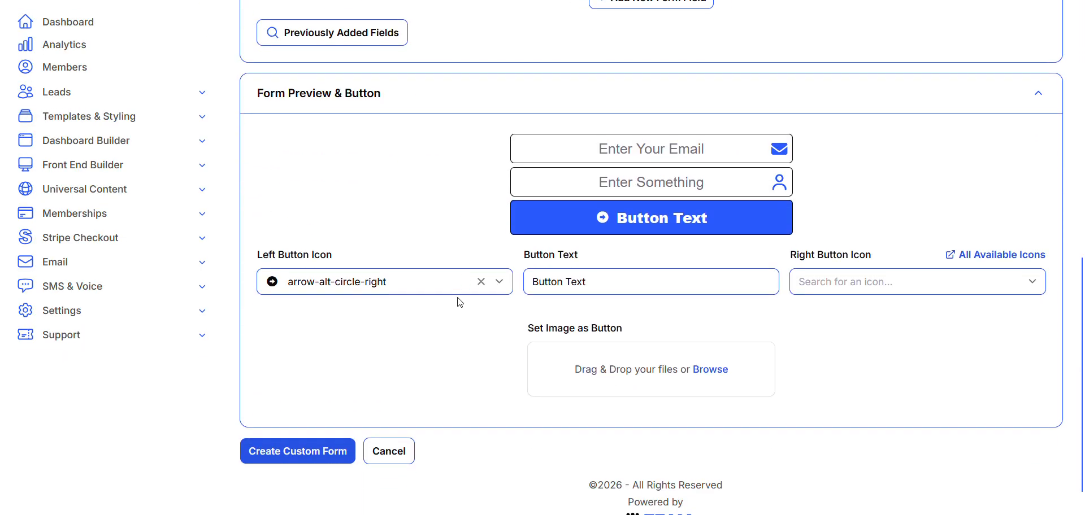
{"action": "scroll", "coordinate": [459, 301], "scroll_direction": "down", "scroll_amount": 1}
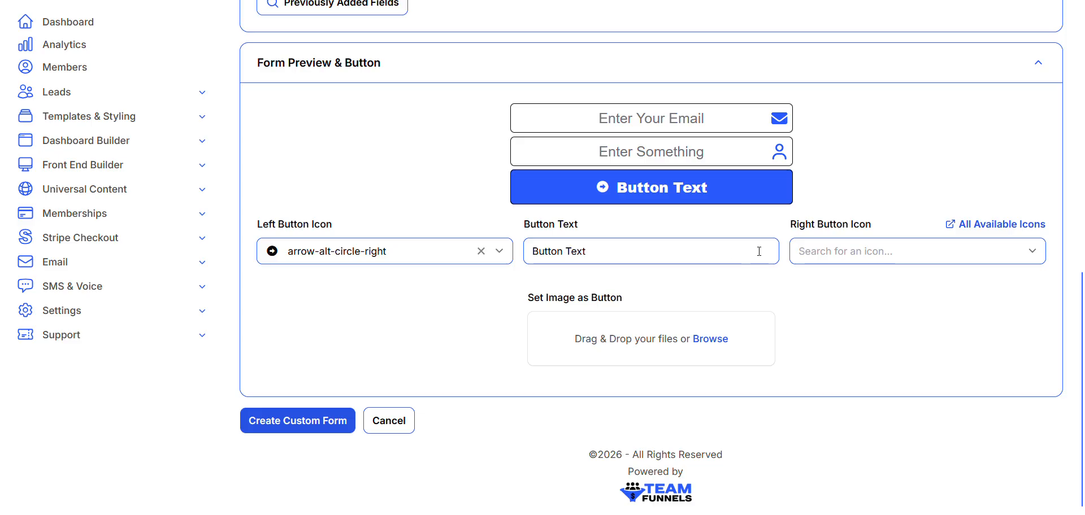
Step: Set the form button's right icon to the solid arrow-alt-circle-left
{"action": "left_click", "coordinate": [839, 261]}
{"action": "left_click", "coordinate": [839, 261]}
{"action": "left_click", "coordinate": [846, 261]}
{"action": "type", "text": "arrow"}
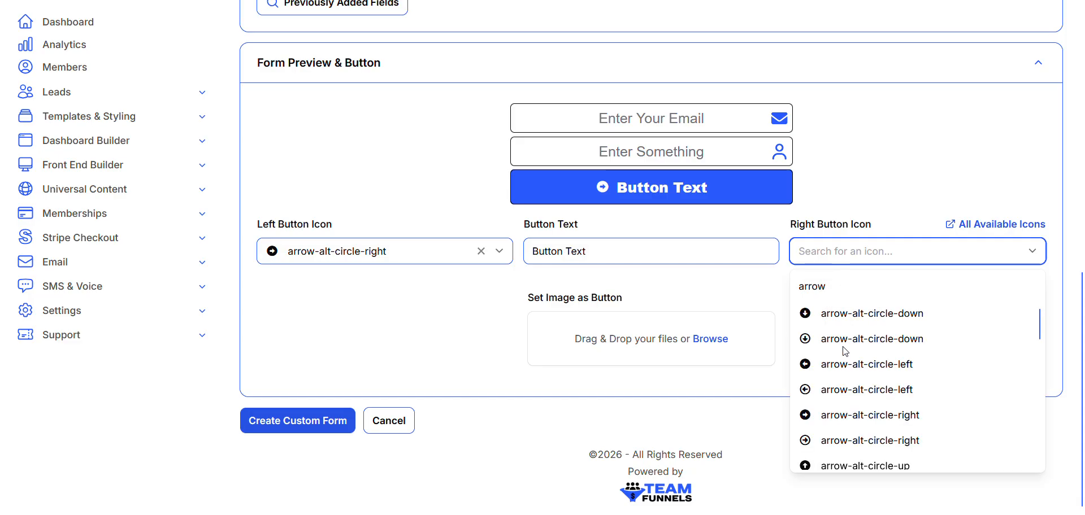
{"action": "left_click", "coordinate": [844, 364]}
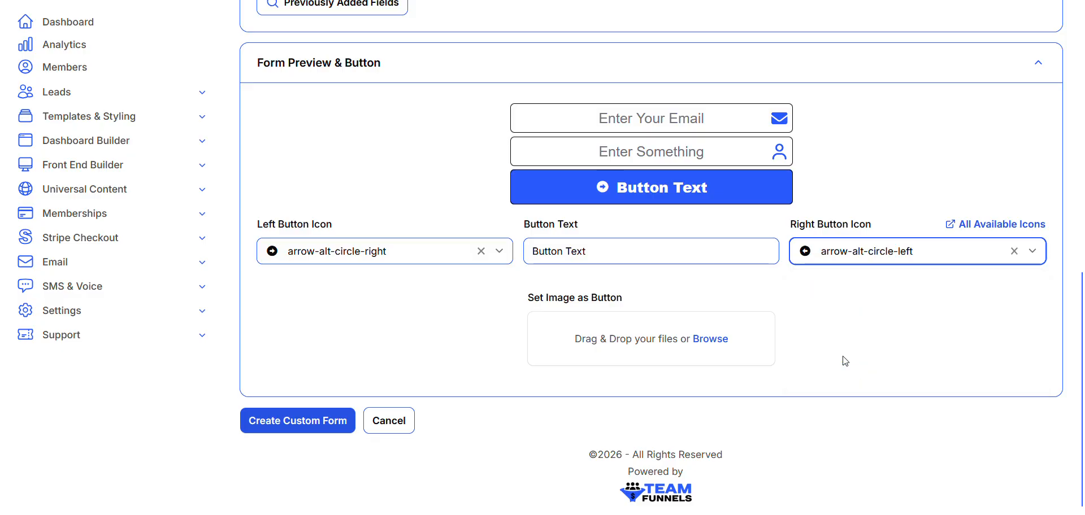
{"action": "left_click", "coordinate": [851, 333]}
{"action": "scroll", "coordinate": [853, 341], "scroll_direction": "down", "scroll_amount": 2}
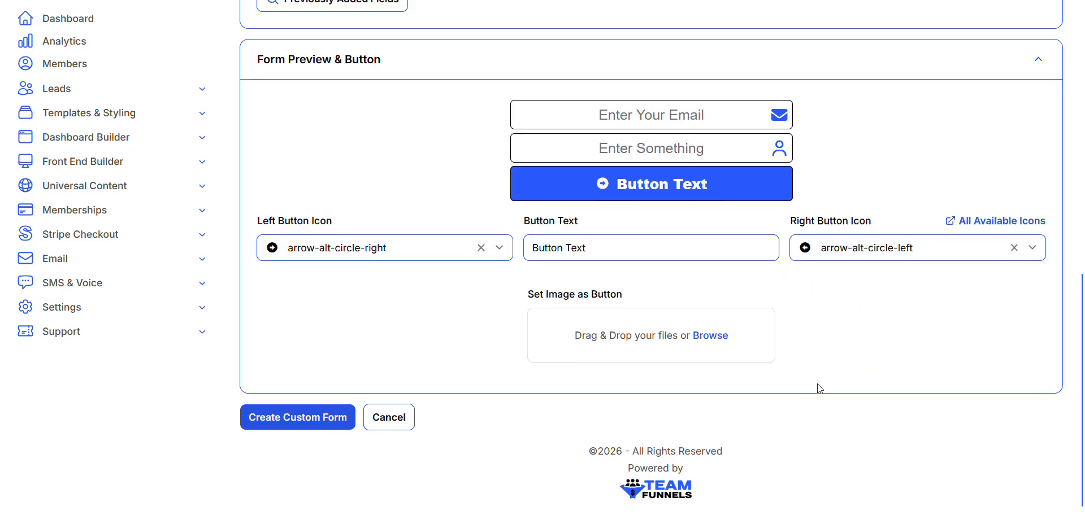
Step: Create the custom form and check its button with both icons in the form preview
{"action": "left_click", "coordinate": [294, 423]}
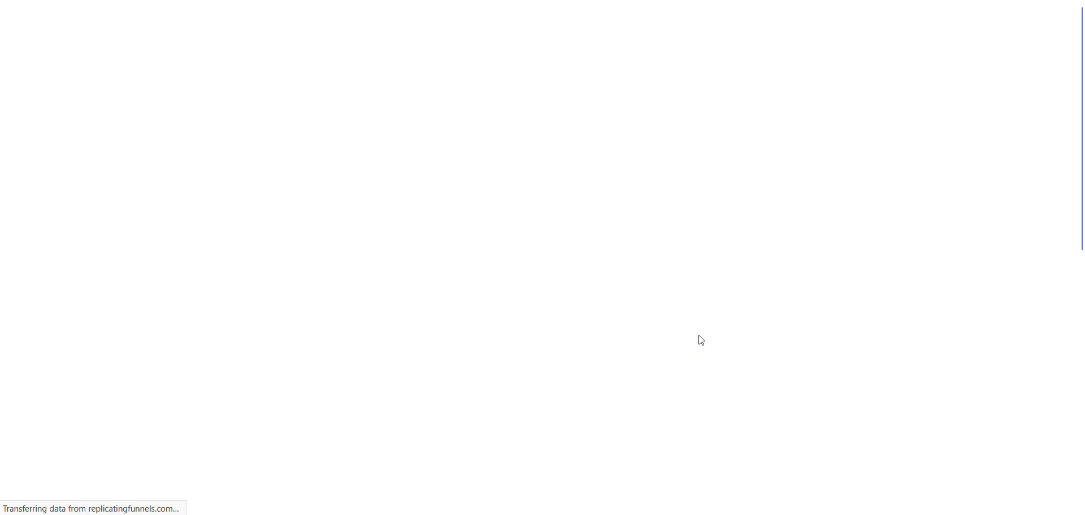
{"action": "scroll", "coordinate": [805, 341], "scroll_direction": "down", "scroll_amount": 10}
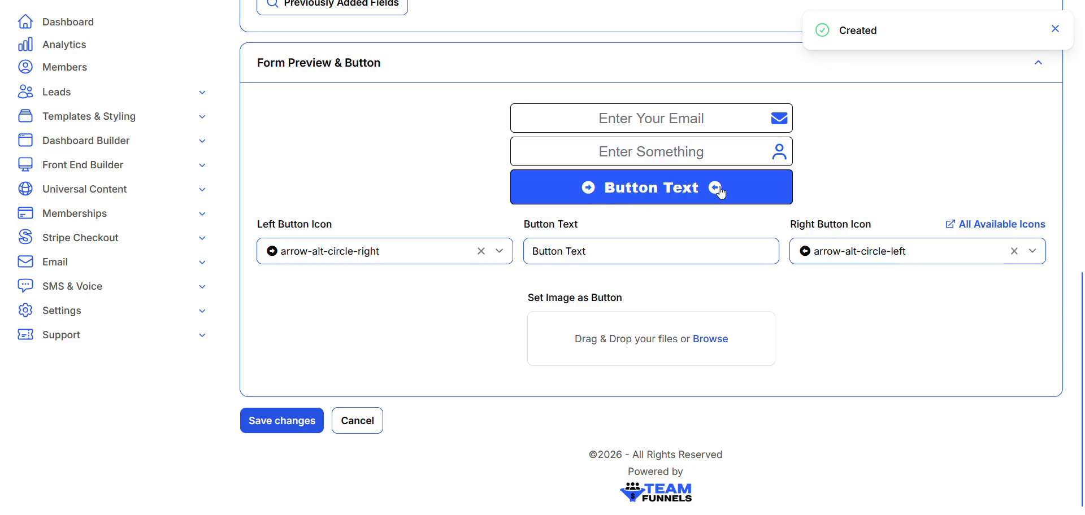
{"action": "scroll", "coordinate": [724, 303], "scroll_direction": "up", "scroll_amount": 1}
{"action": "scroll", "coordinate": [725, 303], "scroll_direction": "down", "scroll_amount": 2}
{"action": "scroll", "coordinate": [725, 303], "scroll_direction": "up", "scroll_amount": 1}
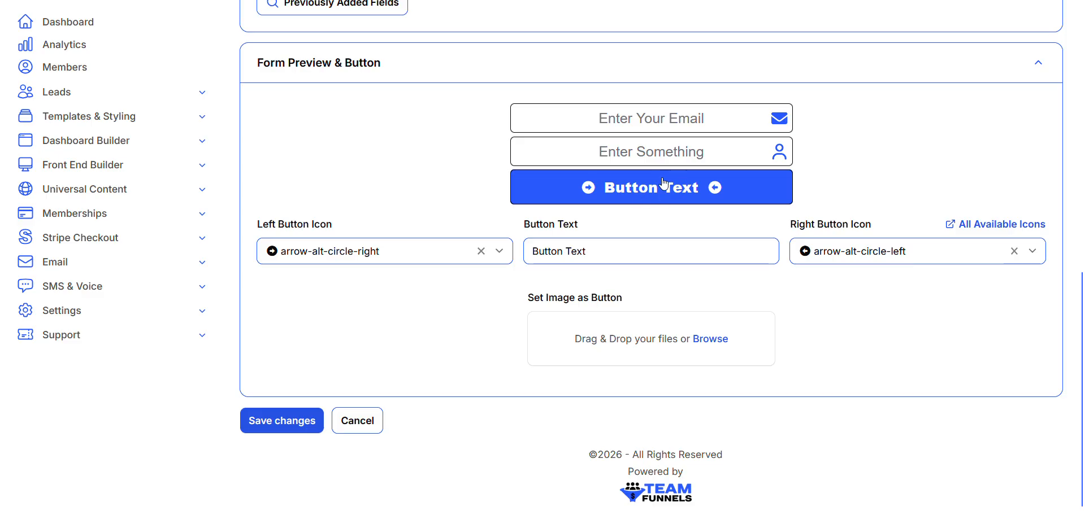
Step: Open the file selection for the button image, close it without choosing a file, and save the form changes
{"action": "left_click", "coordinate": [714, 341]}
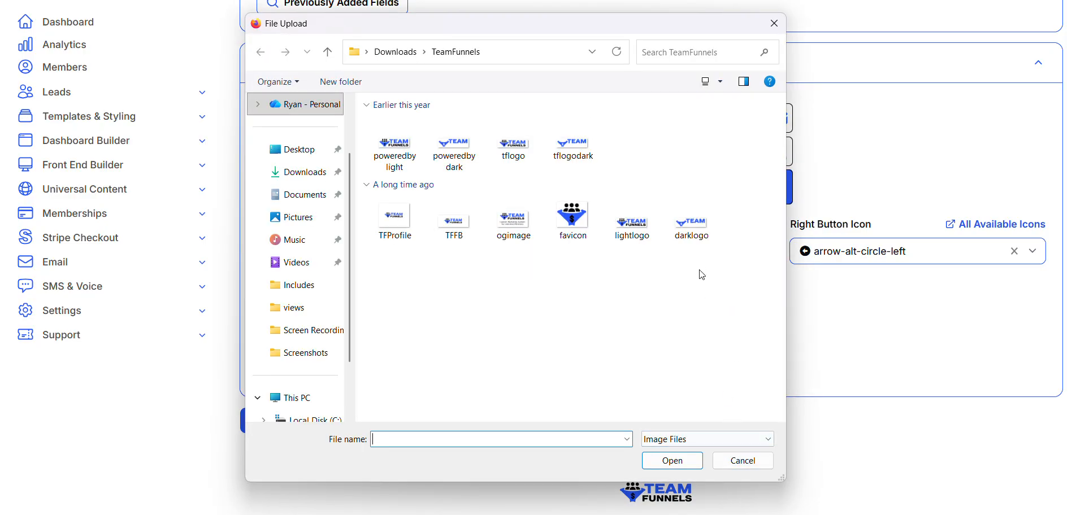
{"action": "left_click", "coordinate": [740, 461]}
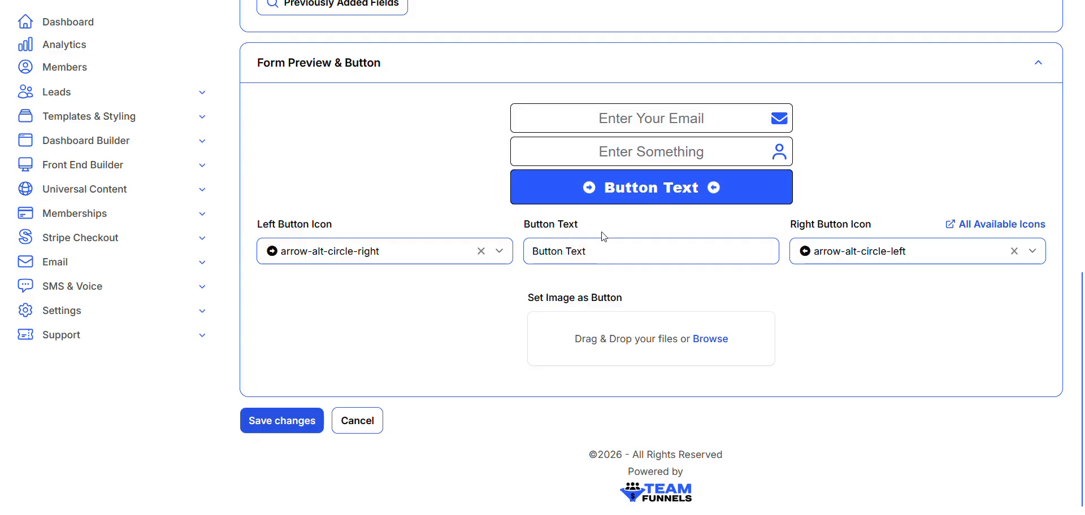
{"action": "scroll", "coordinate": [701, 242], "scroll_direction": "up", "scroll_amount": 2}
{"action": "scroll", "coordinate": [378, 439], "scroll_direction": "down", "scroll_amount": 3}
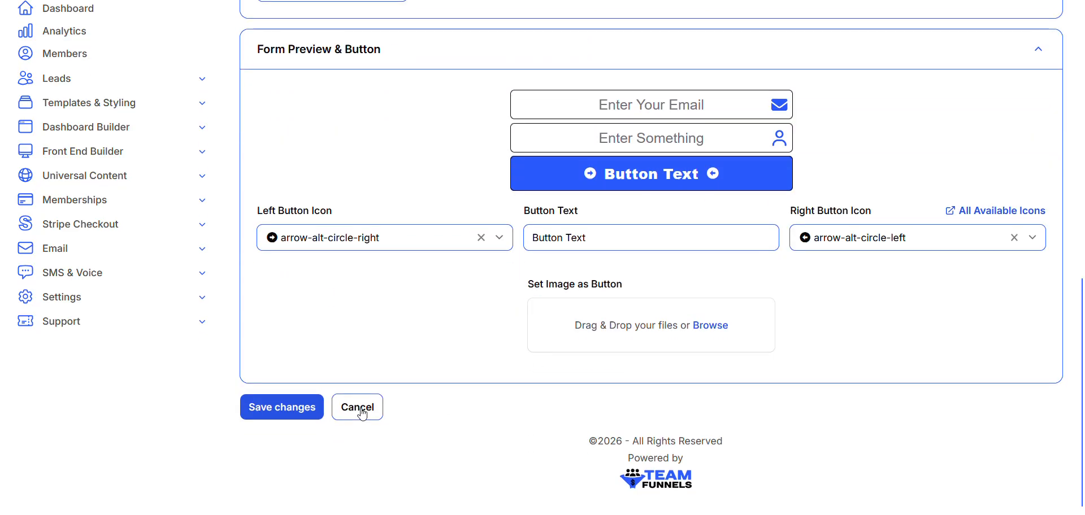
{"action": "left_click", "coordinate": [279, 423]}
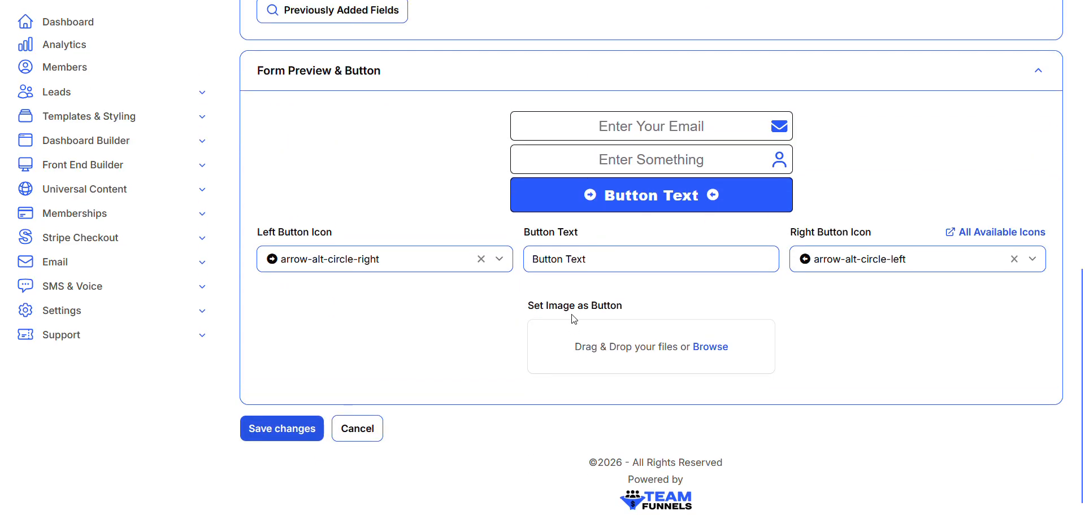
{"action": "scroll", "coordinate": [572, 314], "scroll_direction": "up", "scroll_amount": 5}
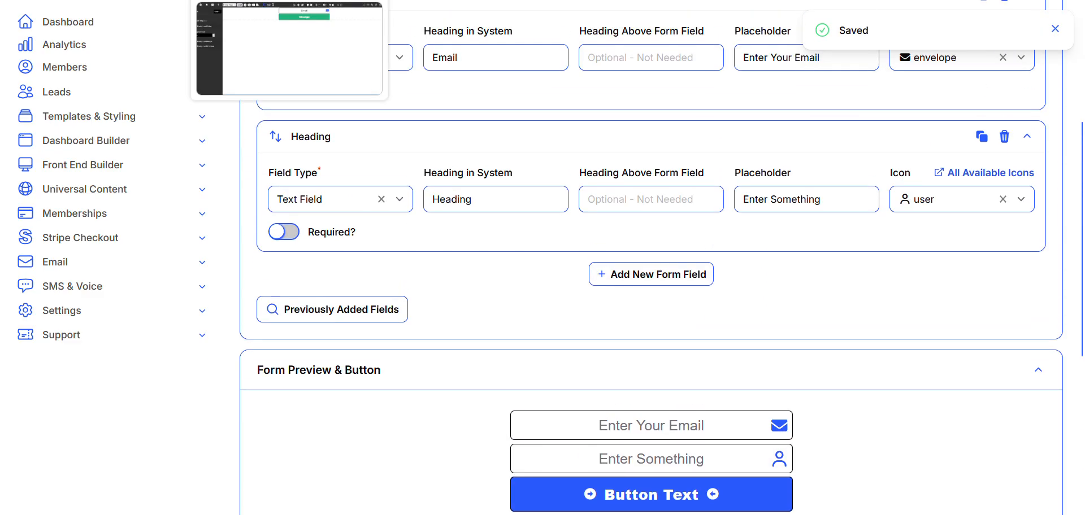
Step: Switch to the page builder and delete the container holding the old form with the green "Change" button
{"action": "left_click", "coordinate": [244, 1]}
{"action": "left_click", "coordinate": [926, 49]}
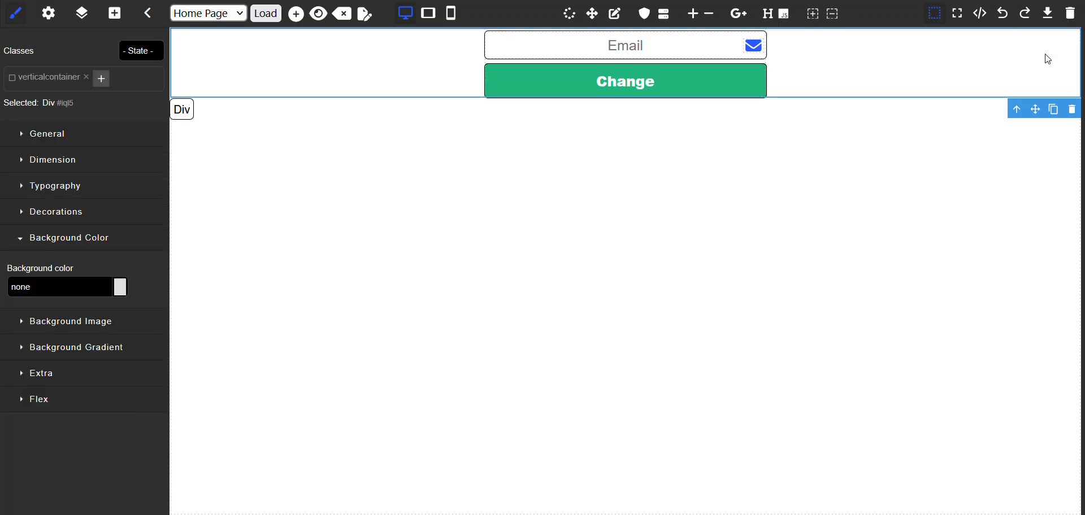
{"action": "left_click", "coordinate": [1071, 109]}
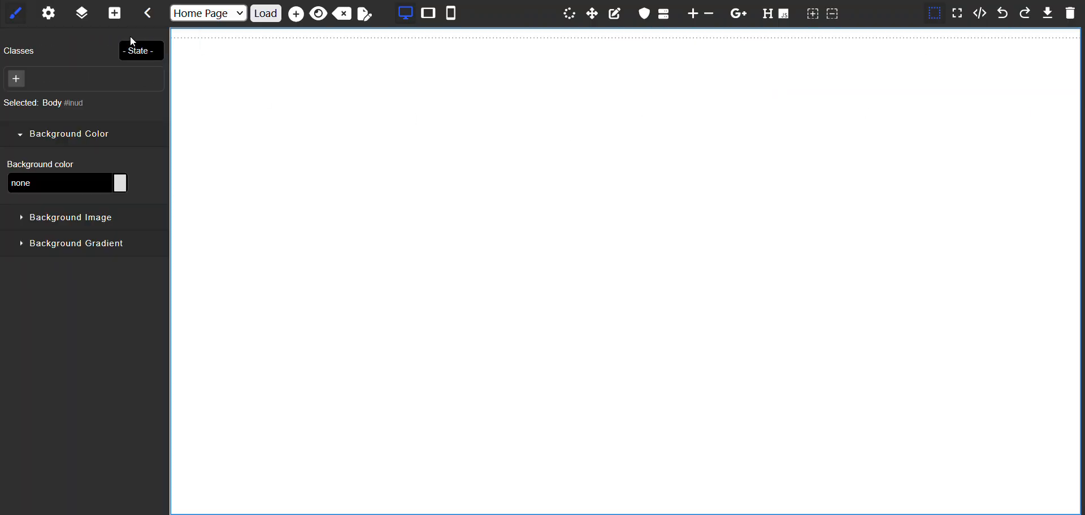
Step: Reload the page builder and place the custom "Name of Form" form on the empty page
{"action": "key", "text": "F5"}
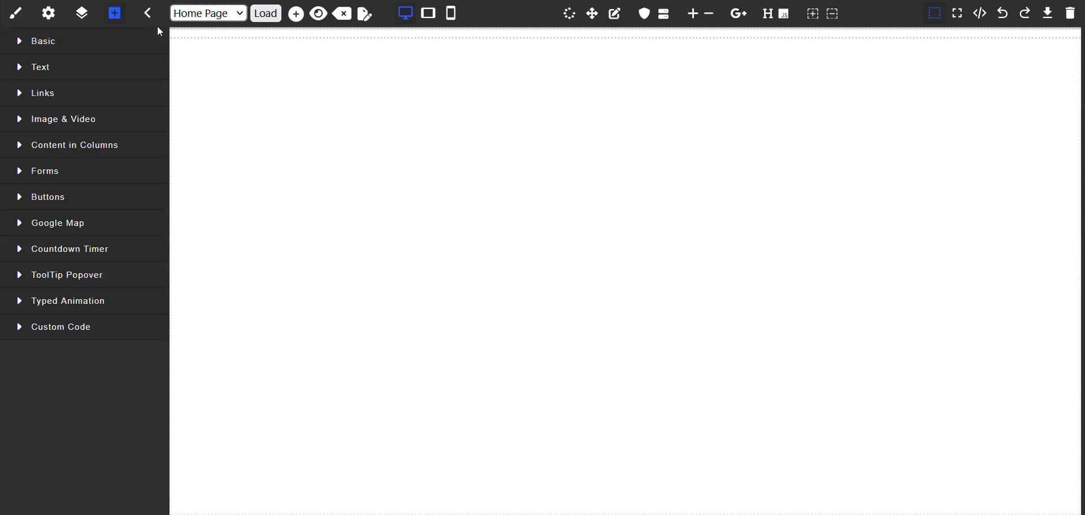
{"action": "left_click", "coordinate": [73, 169]}
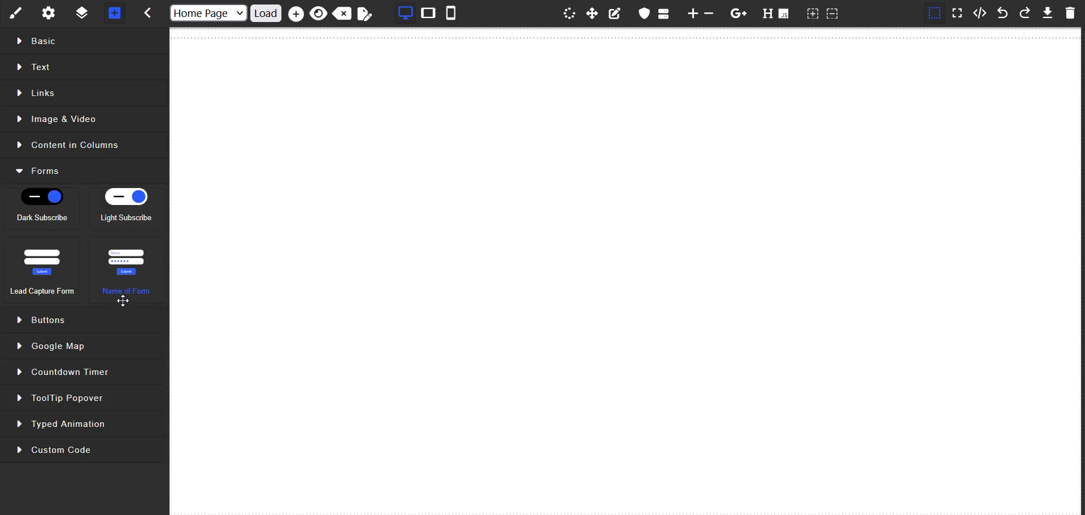
{"action": "left_click_drag", "start_coordinate": [125, 279], "coordinate": [613, 88]}
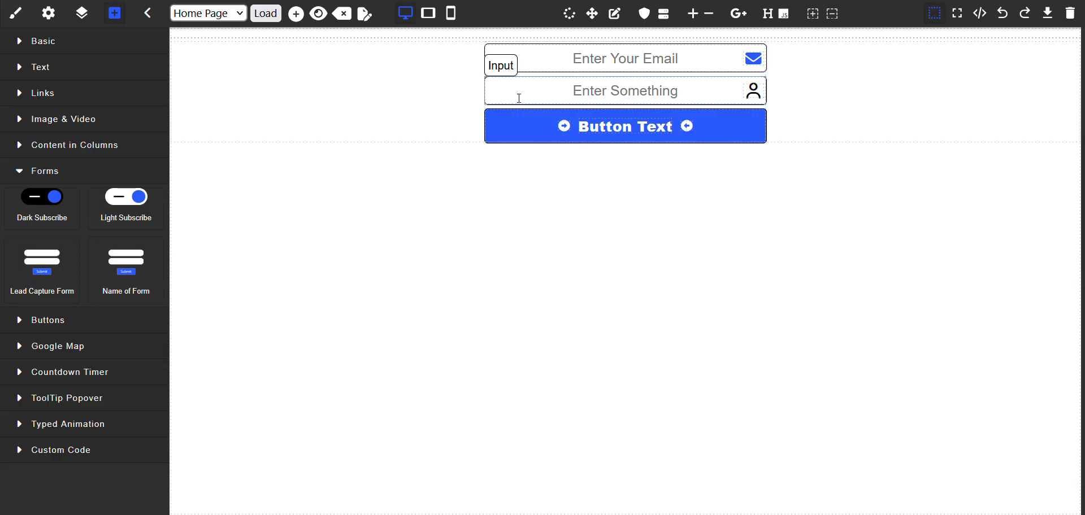
Step: Set the font size of the form button's left arrow icon to 23 px
{"action": "left_click", "coordinate": [563, 127]}
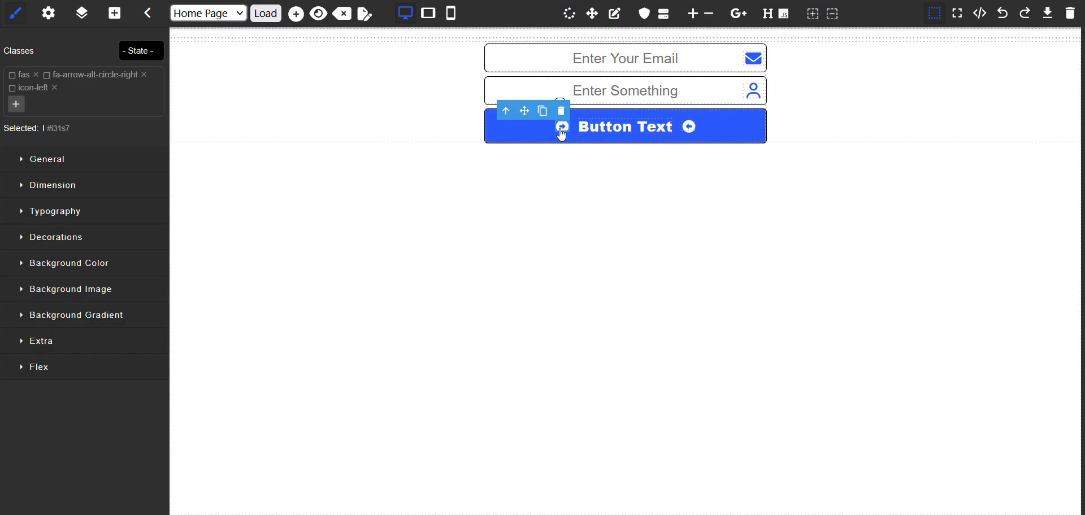
{"action": "left_click", "coordinate": [81, 221]}
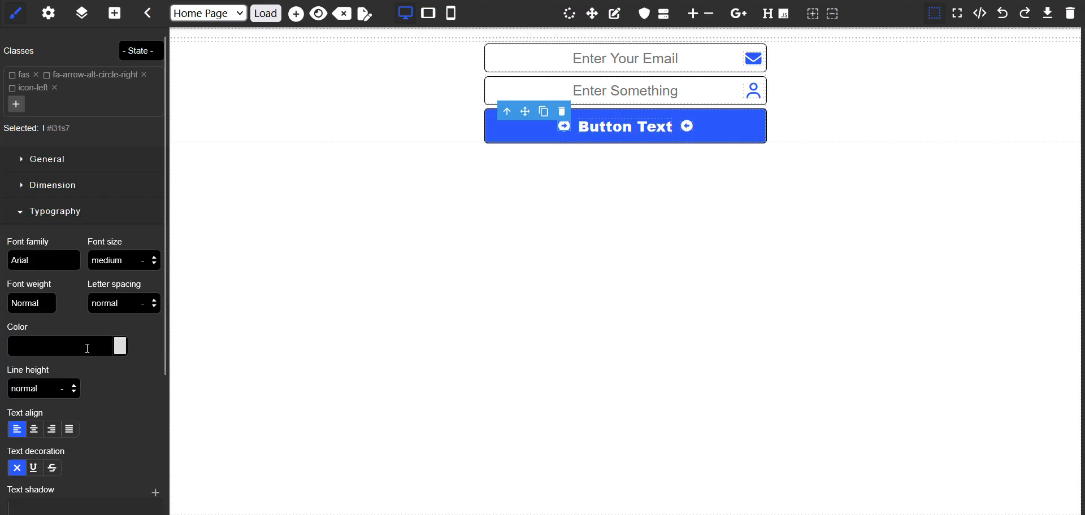
{"action": "left_click_drag", "start_coordinate": [156, 262], "coordinate": [153, 241]}
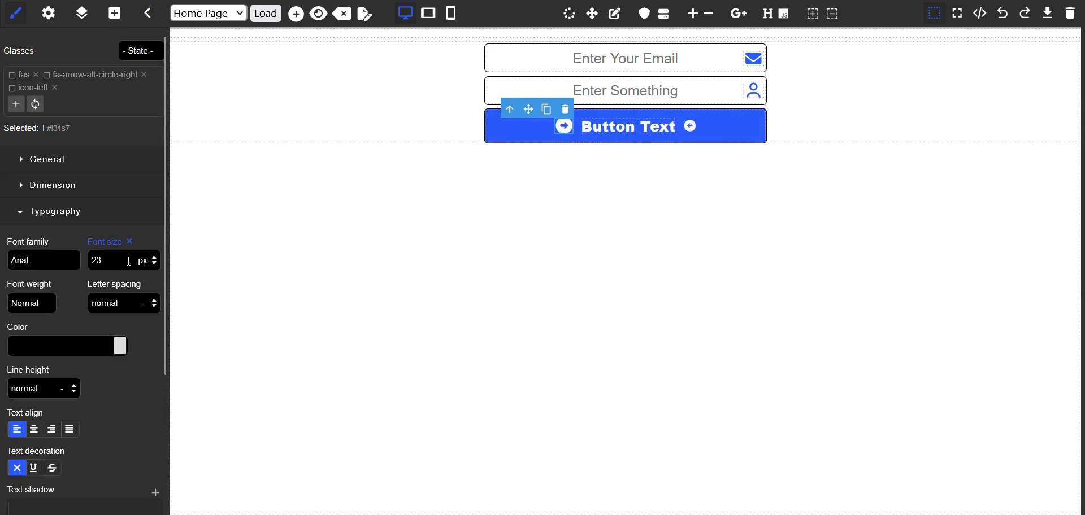
Step: Set the font size of the form button's right arrow icon to 23 px
{"action": "left_click", "coordinate": [691, 127]}
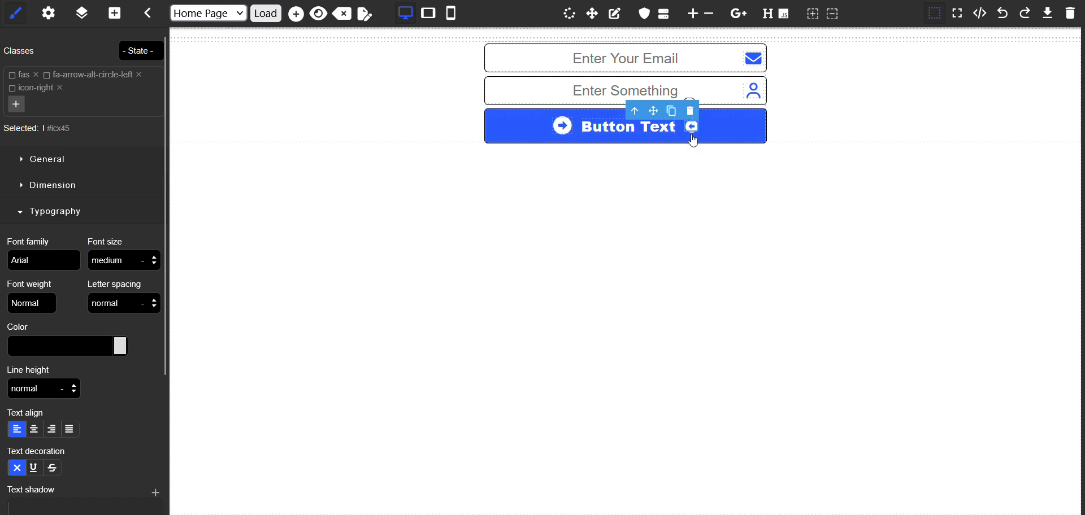
{"action": "double_click", "coordinate": [125, 266]}
{"action": "type", "text": "23"}
{"action": "key", "text": "Return"}
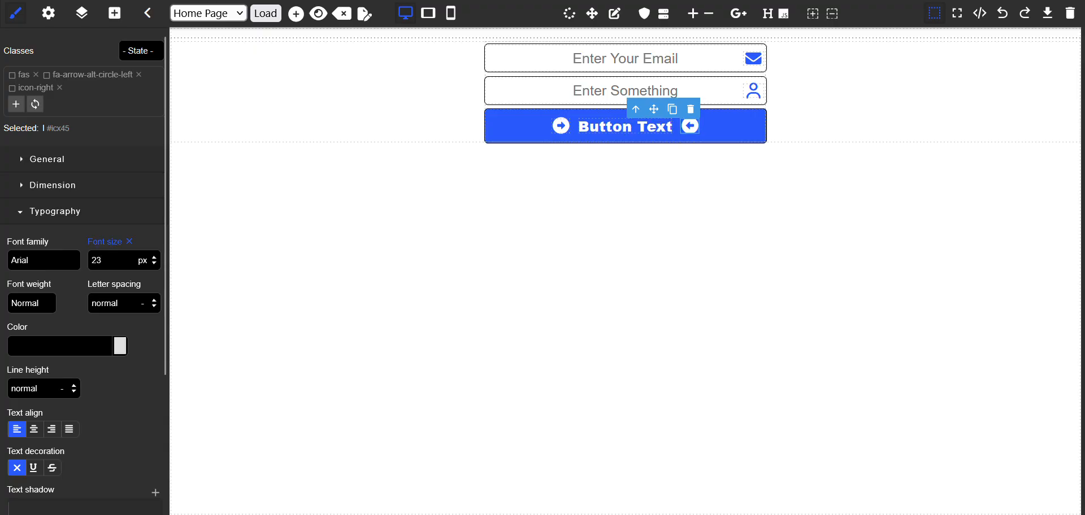
{"action": "left_click", "coordinate": [591, 362]}
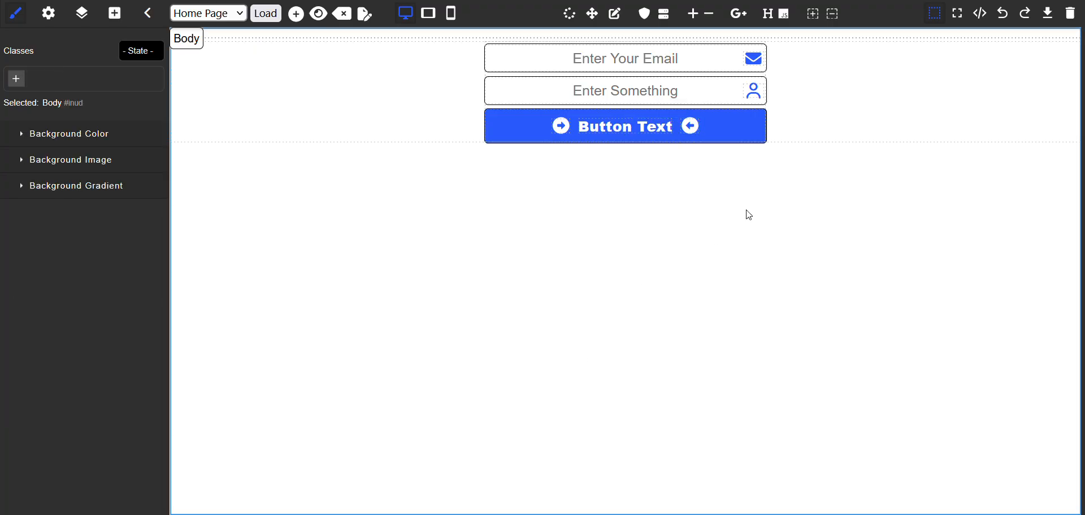
Step: Set the right margin of the form button's left arrow icon to 25 px
{"action": "left_click", "coordinate": [560, 137]}
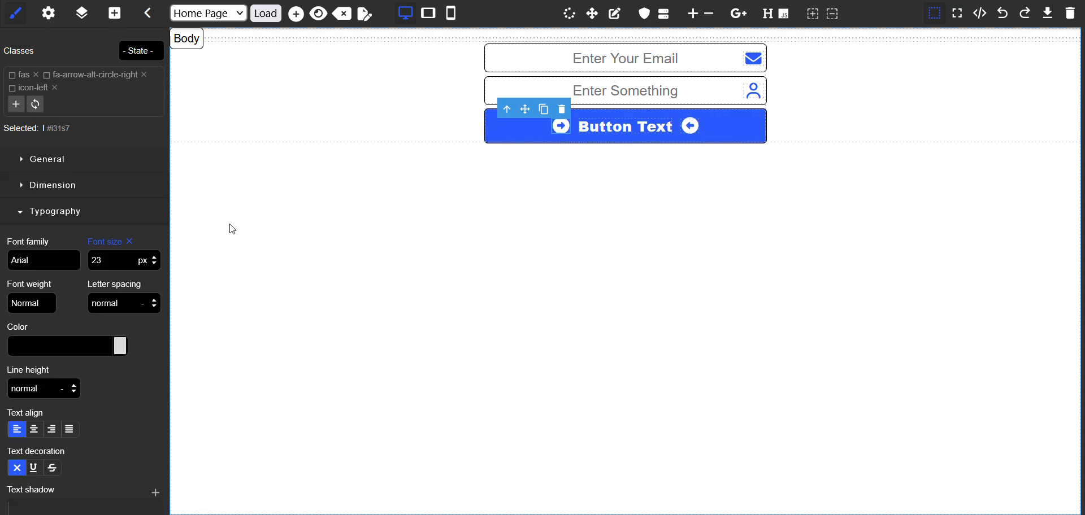
{"action": "left_click", "coordinate": [50, 189]}
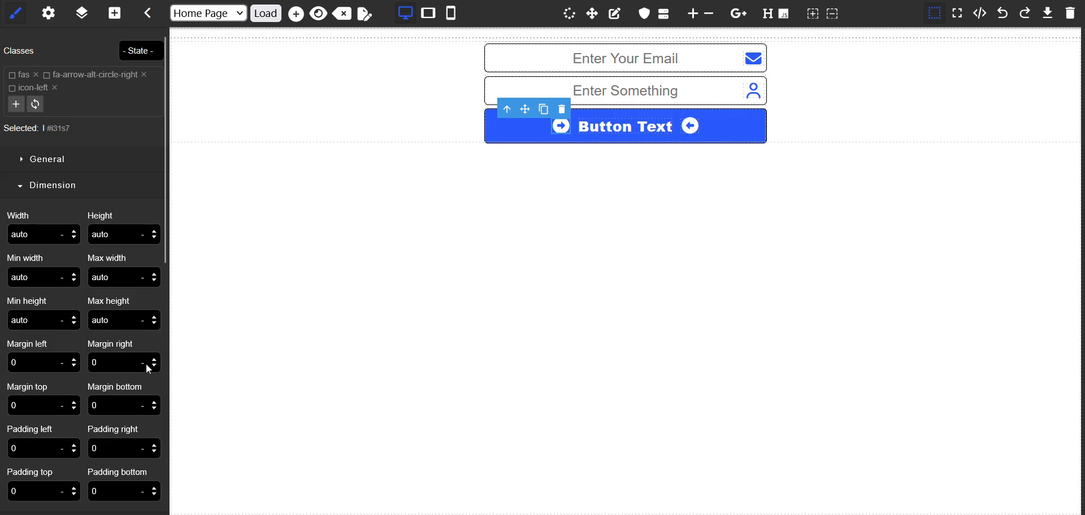
{"action": "left_click_drag", "start_coordinate": [158, 360], "coordinate": [160, 337]}
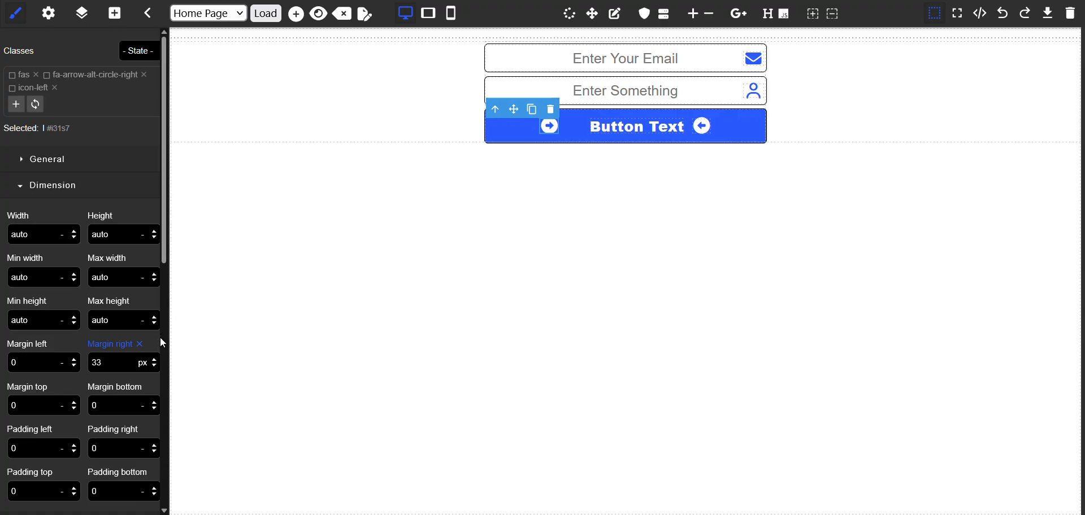
{"action": "left_click", "coordinate": [110, 362]}
{"action": "double_click", "coordinate": [111, 362]}
{"action": "type", "text": "25"}
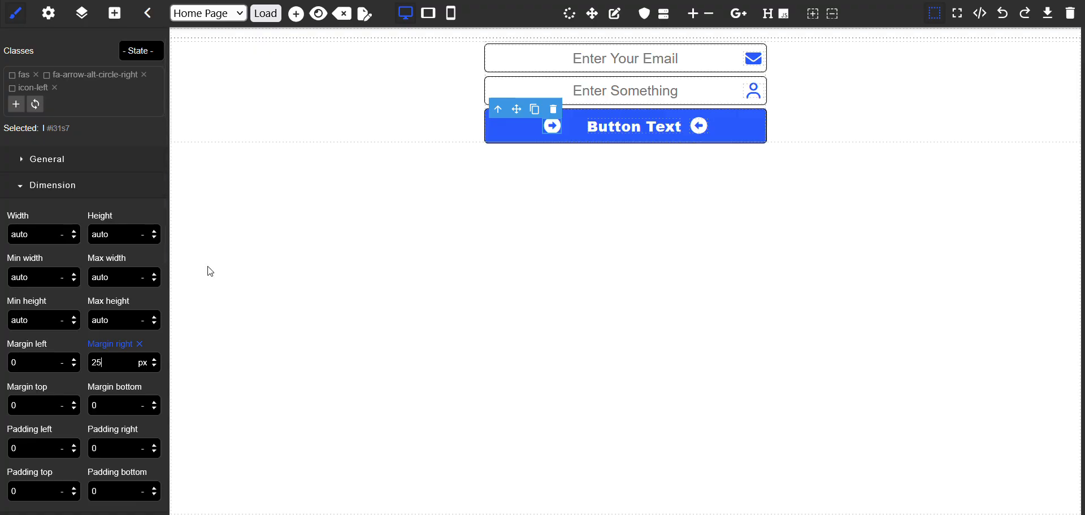
Step: Set the left margin of the form button's right arrow icon to 25 px, and deselect the icon
{"action": "left_click", "coordinate": [708, 133]}
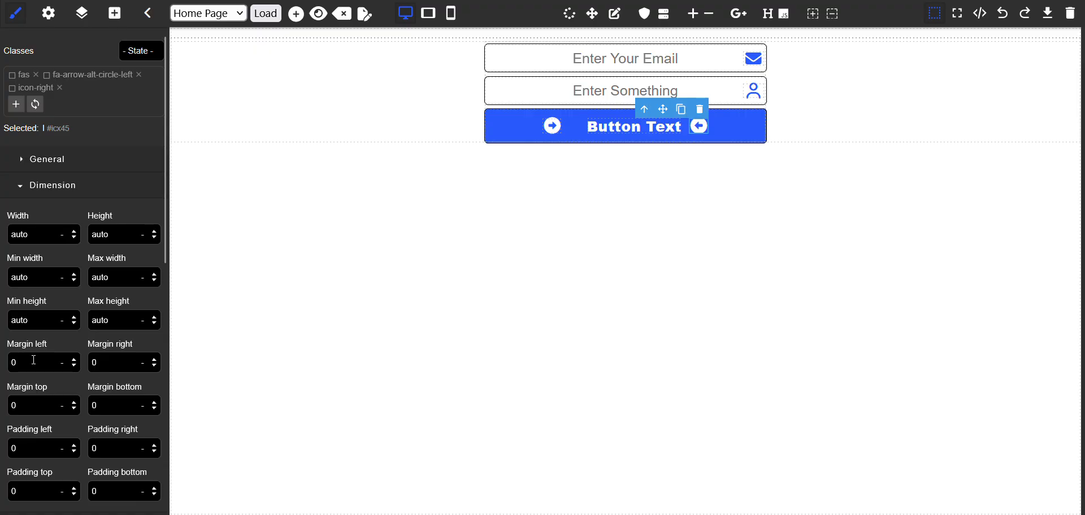
{"action": "key", "text": "Return"}
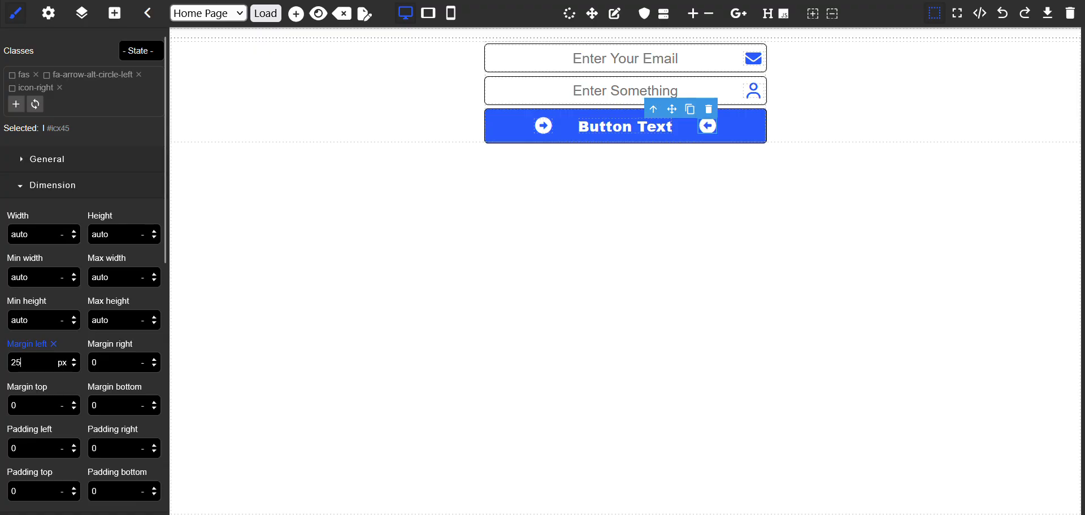
{"action": "left_click", "coordinate": [492, 429]}
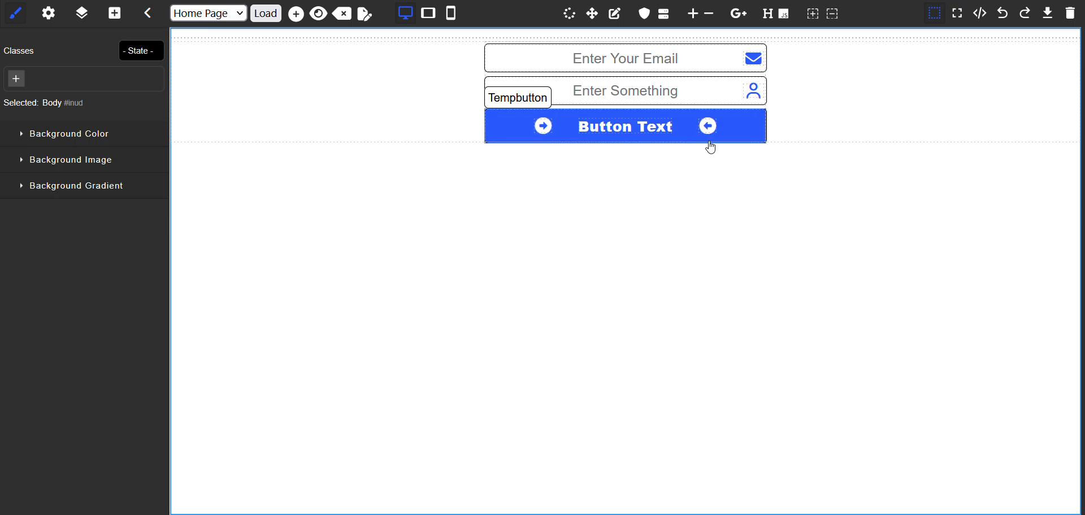